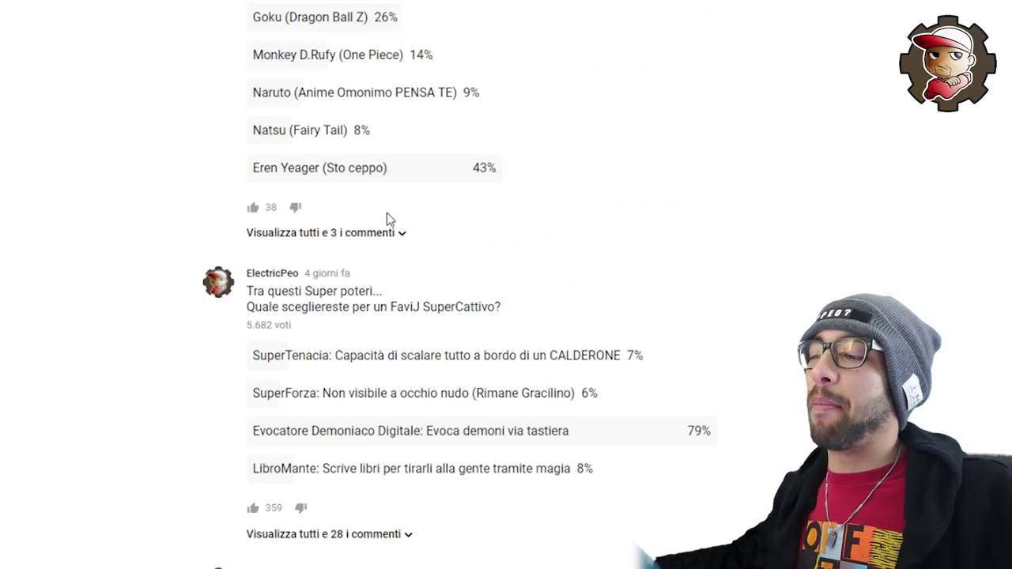
scroll(386, 212, "up", 8)
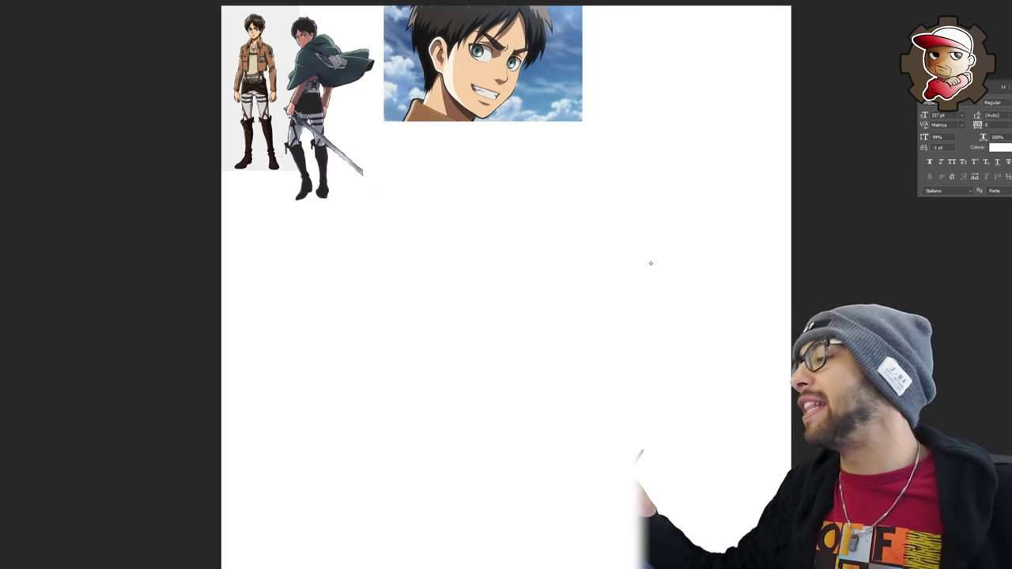
- Sketch the head in black as a rough circle with vertical and horizontal face guidelines and an ear oval
key("x")
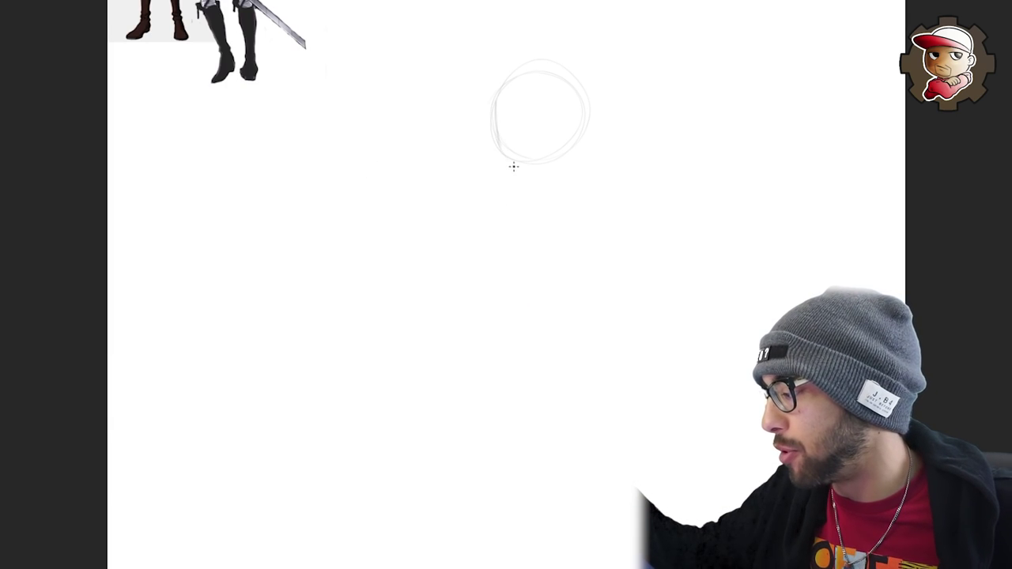
left_click_drag(528, 175, 547, 75)
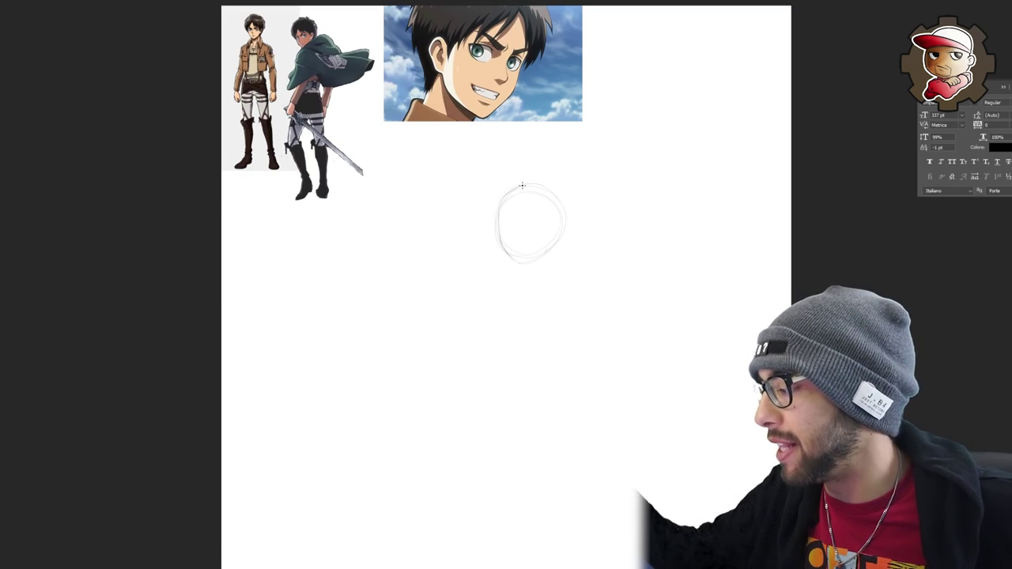
left_click_drag(522, 185, 518, 261)
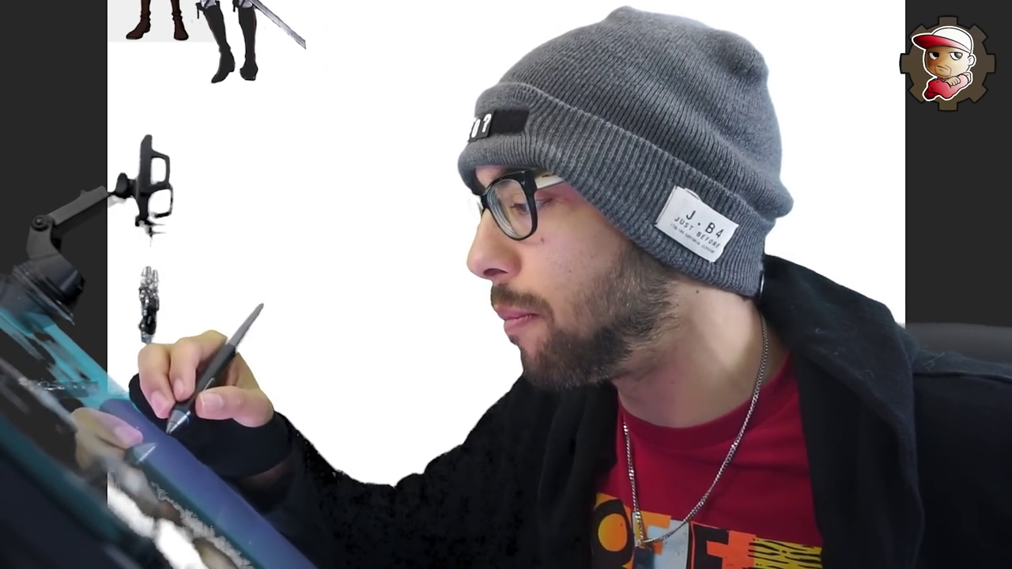
left_click_drag(513, 90, 522, 169)
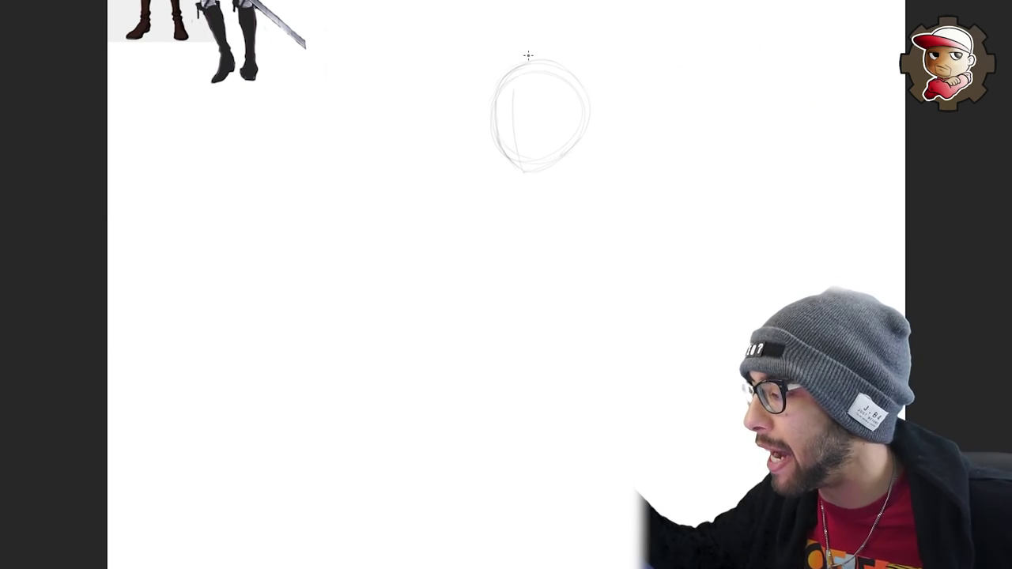
left_click_drag(498, 124, 581, 118)
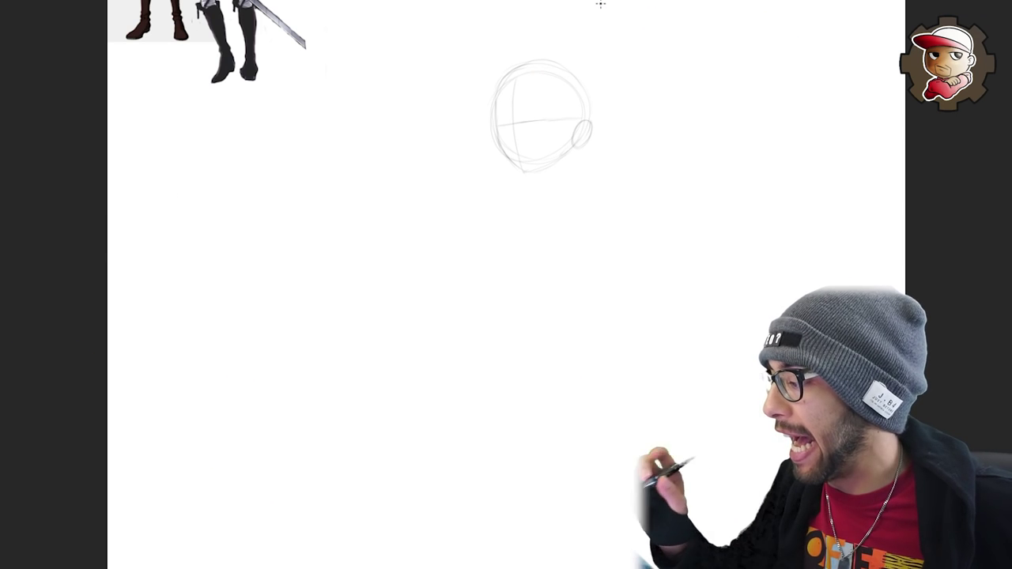
- Sketch the neck, the shoulder line and a raised bent arm ending in an open hand
left_click_drag(543, 167, 544, 186)
mouse_move(572, 147)
left_mouse_down()
mouse_move(570, 174)
mouse_move(595, 175)
left_mouse_up()
left_click_drag(544, 184, 523, 200)
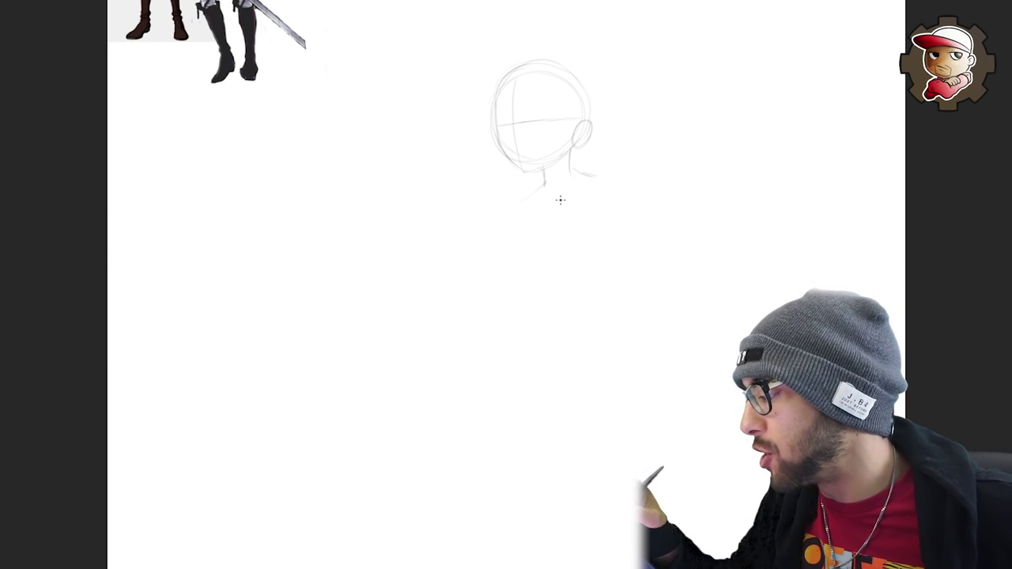
left_click_drag(586, 176, 609, 168)
left_click_drag(559, 192, 607, 171)
left_click_drag(618, 171, 627, 183)
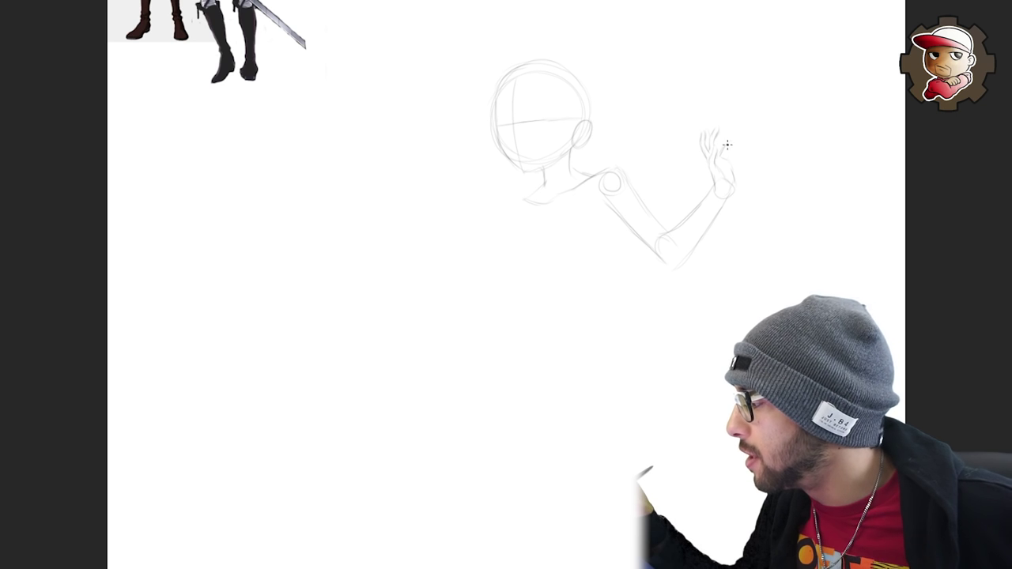
left_click_drag(726, 156, 741, 150)
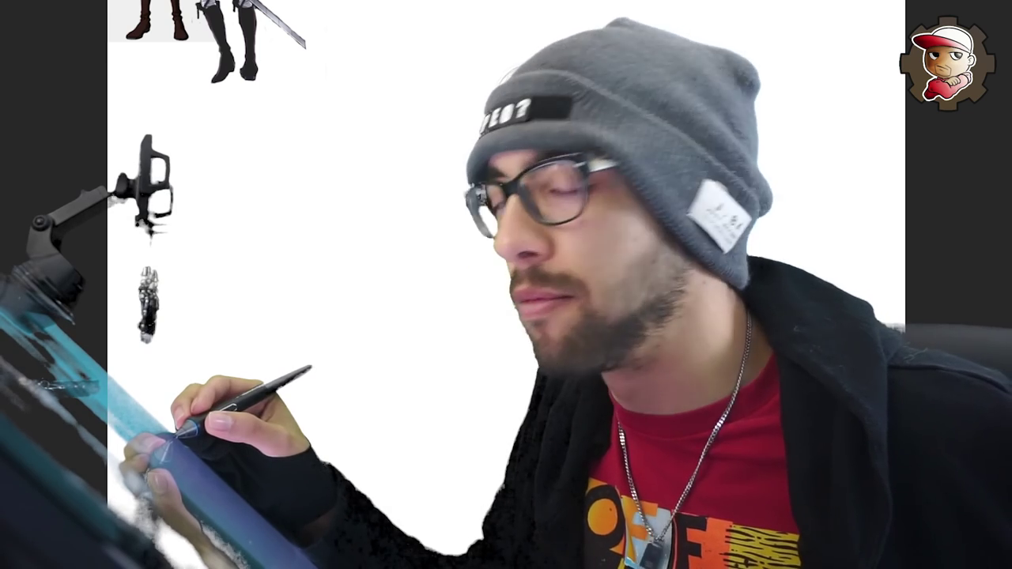
- Sketch the torso, hips and backward-bent legs, and add the other arm reaching outward with a spread hand
mouse_move(616, 184)
left_mouse_down()
mouse_move(598, 266)
mouse_move(514, 262)
left_mouse_up()
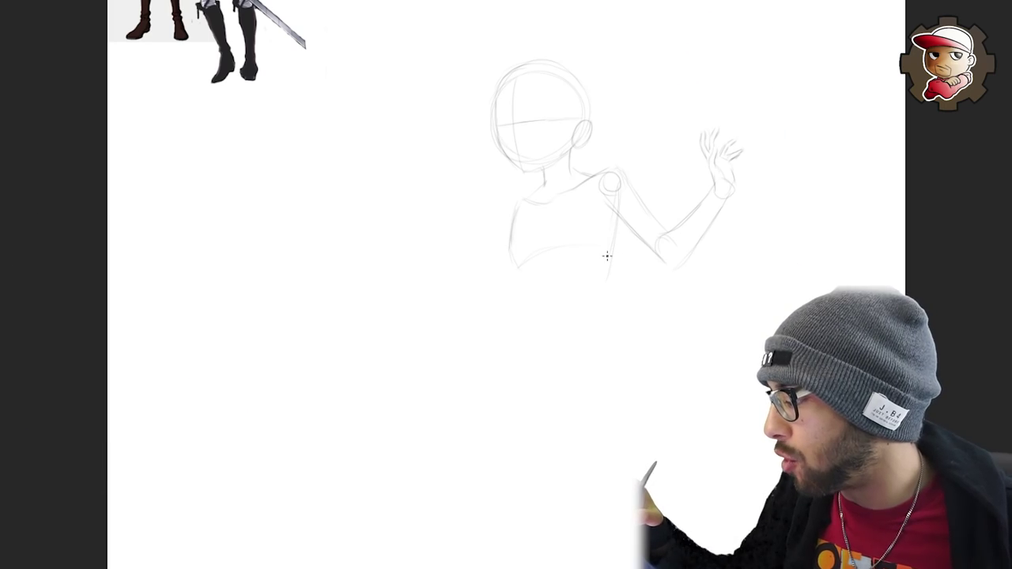
left_click_drag(549, 207, 539, 337)
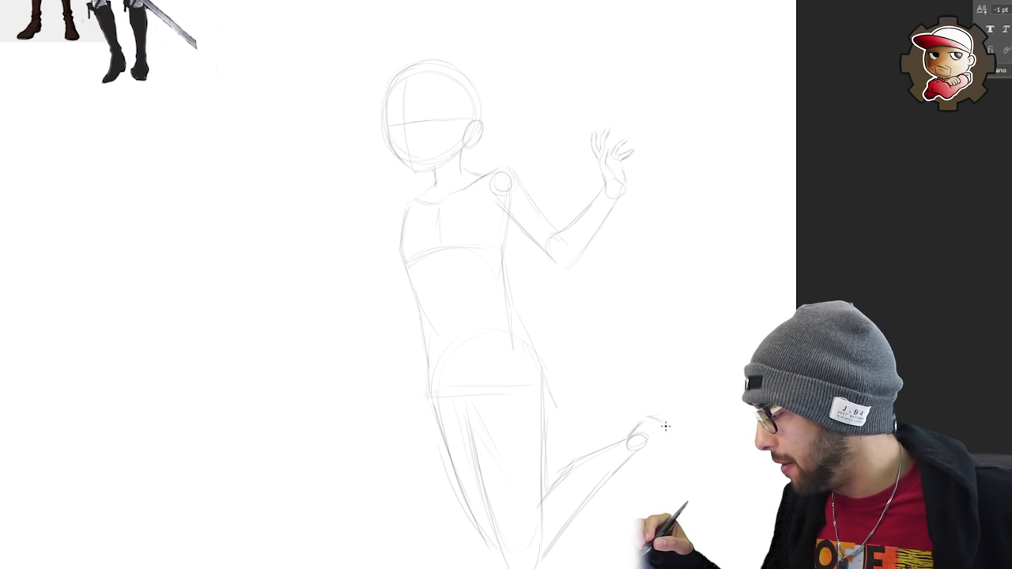
left_click_drag(652, 417, 692, 479)
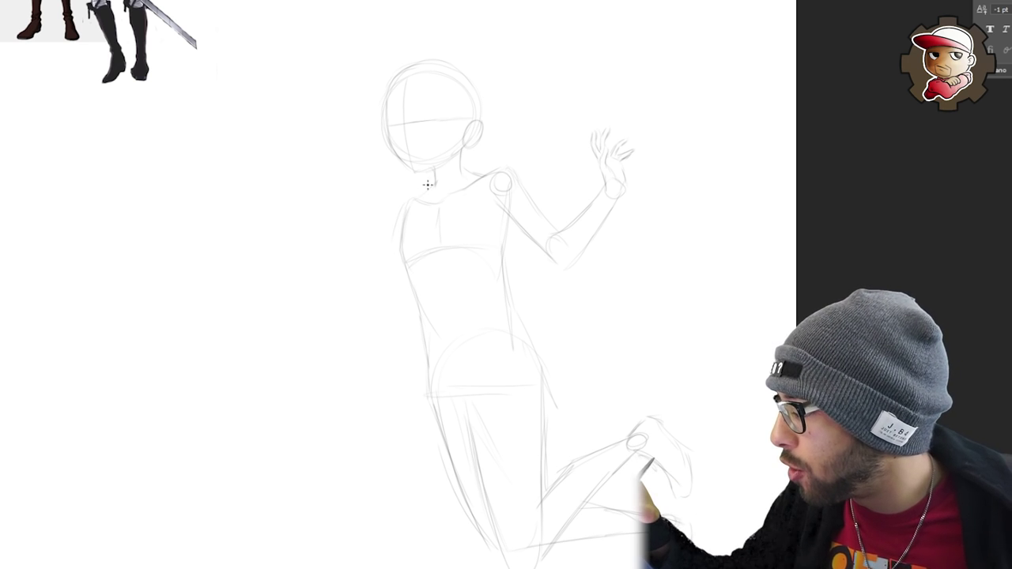
mouse_move(402, 197)
left_mouse_down()
mouse_move(393, 317)
mouse_move(339, 291)
mouse_move(382, 321)
mouse_move(332, 274)
left_mouse_up()
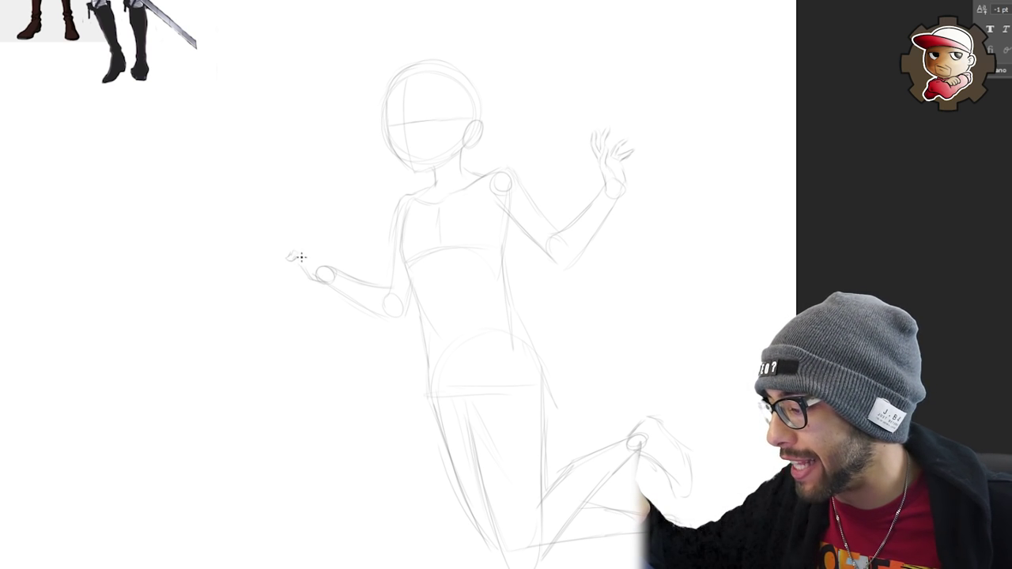
left_click_drag(330, 266, 312, 240)
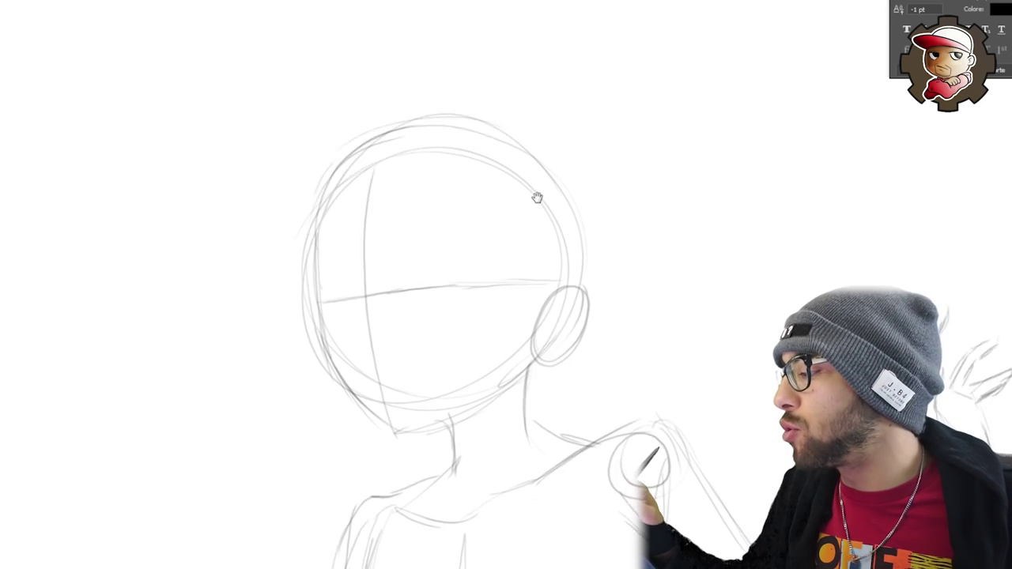
- Draw the face over the head guidelines with a jawline, frowning eyebrows, eyes, nose, toothy grin and ear
left_click_drag(538, 198, 609, 231)
left_click_drag(680, 301, 655, 301)
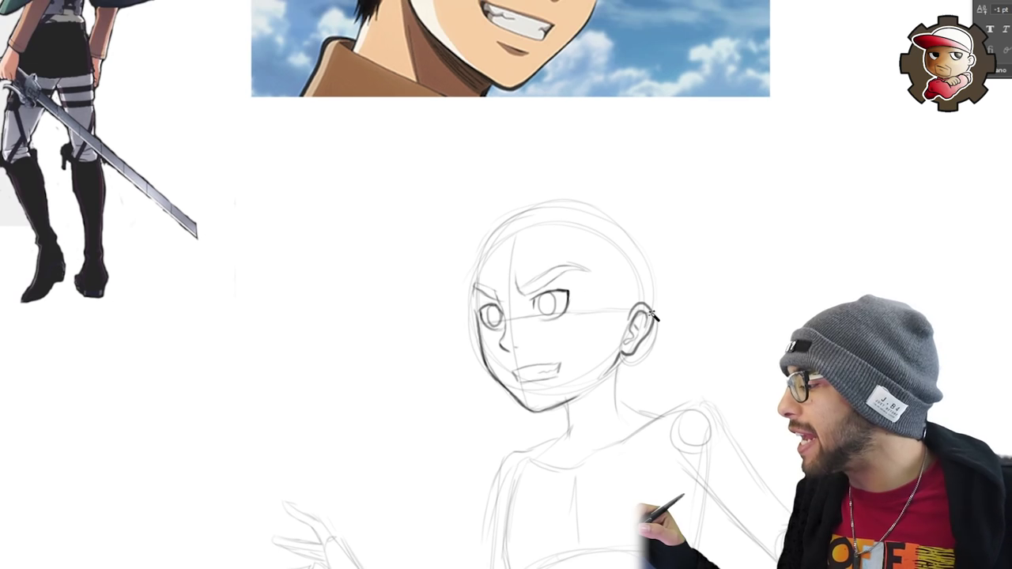
- Erase the round ear, redraw it as a long pointed elf ear and sketch the short spiky hair
left_click_drag(649, 314, 631, 335)
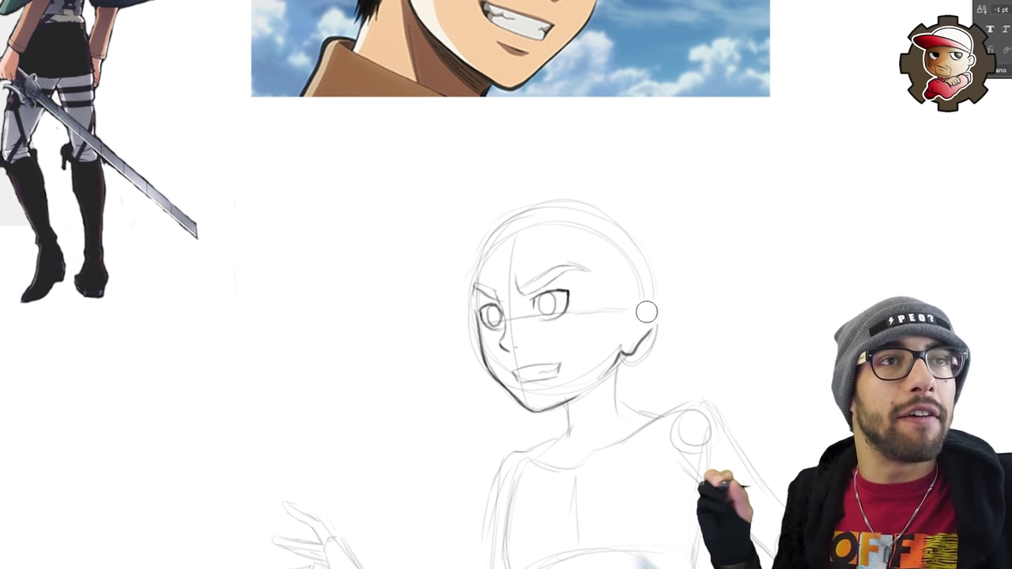
key("b")
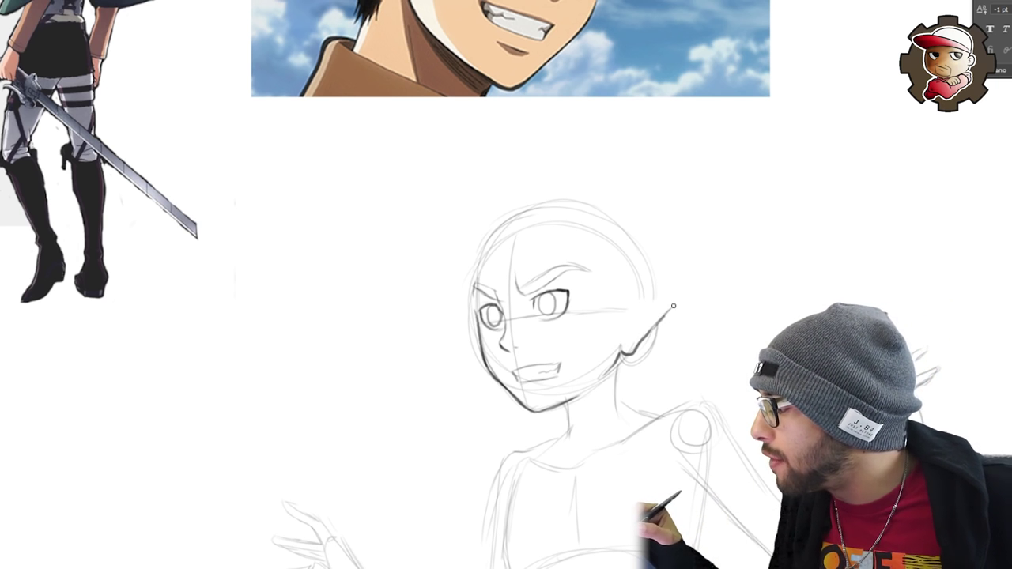
mouse_move(678, 289)
left_mouse_down()
mouse_move(640, 300)
mouse_move(638, 313)
mouse_move(650, 294)
mouse_move(577, 46)
mouse_move(634, 95)
left_mouse_up()
mouse_move(556, 46)
left_mouse_down()
mouse_move(551, 86)
mouse_move(760, 288)
mouse_move(951, 231)
mouse_move(591, 38)
mouse_move(555, 46)
left_mouse_up()
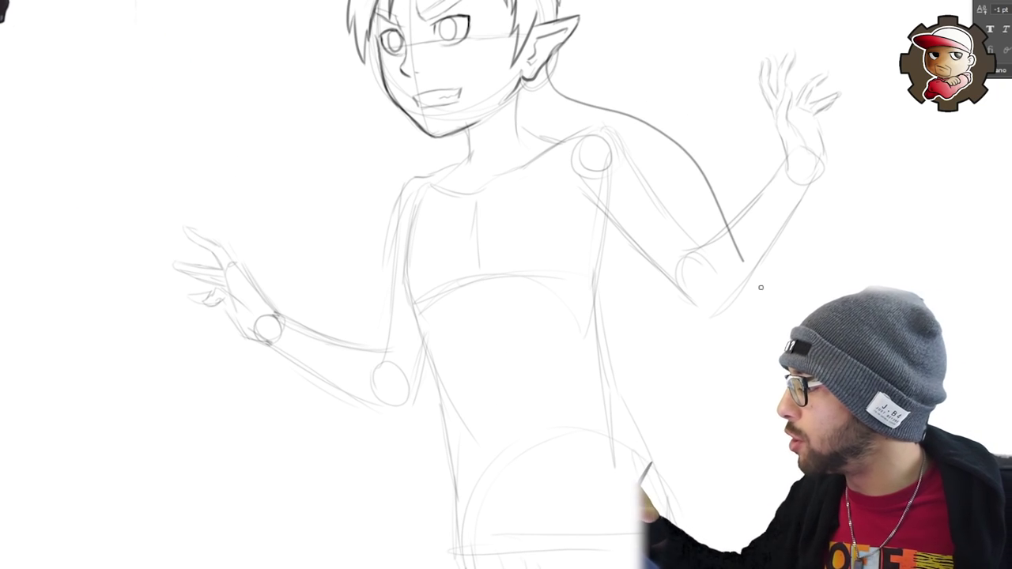
left_click_drag(445, 171, 432, 144)
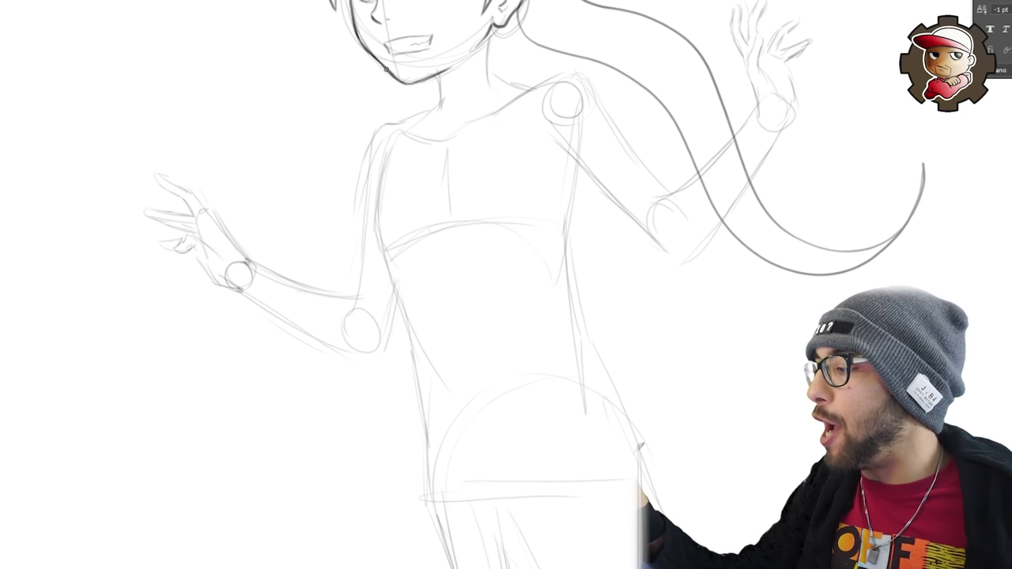
mouse_move(381, 63)
left_mouse_down()
mouse_move(327, 157)
mouse_move(232, 505)
mouse_move(275, 376)
mouse_move(411, 63)
left_mouse_up()
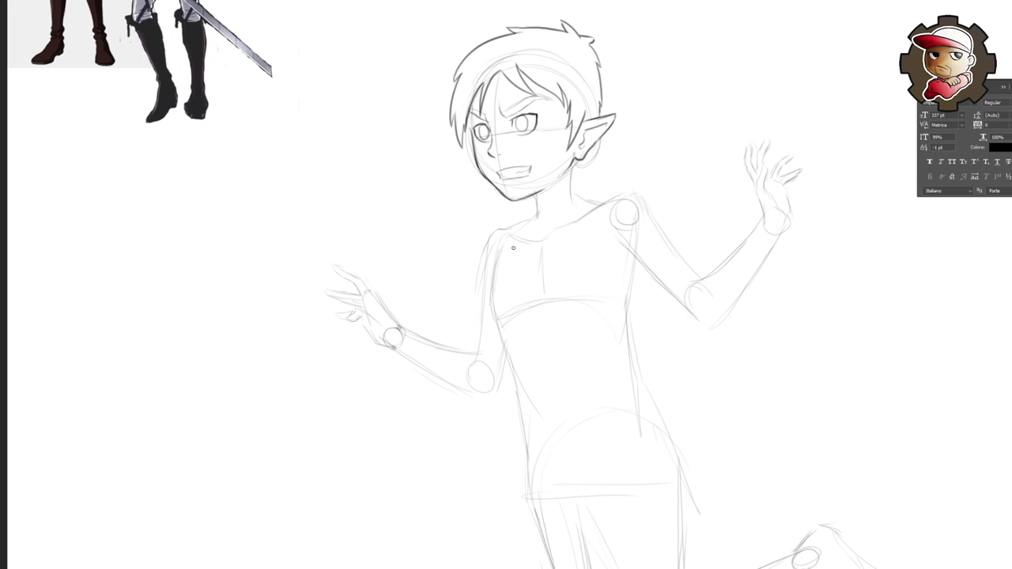
mouse_move(506, 241)
left_mouse_down()
mouse_move(269, 461)
mouse_move(542, 288)
mouse_move(611, 457)
mouse_move(677, 192)
left_mouse_up()
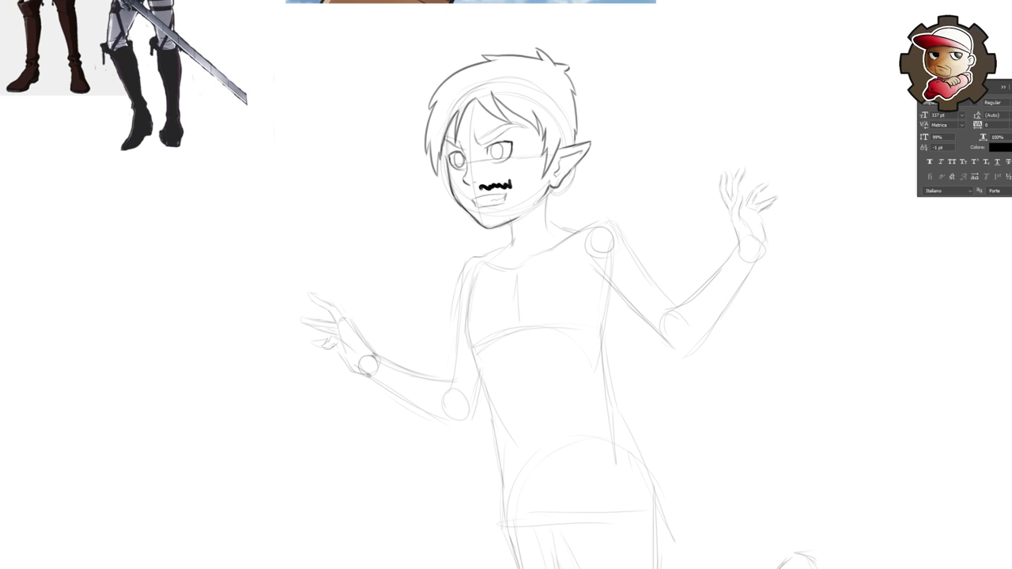
key("ctrl+z")
mouse_move(487, 207)
left_mouse_down()
mouse_move(488, 297)
mouse_move(515, 213)
left_mouse_up()
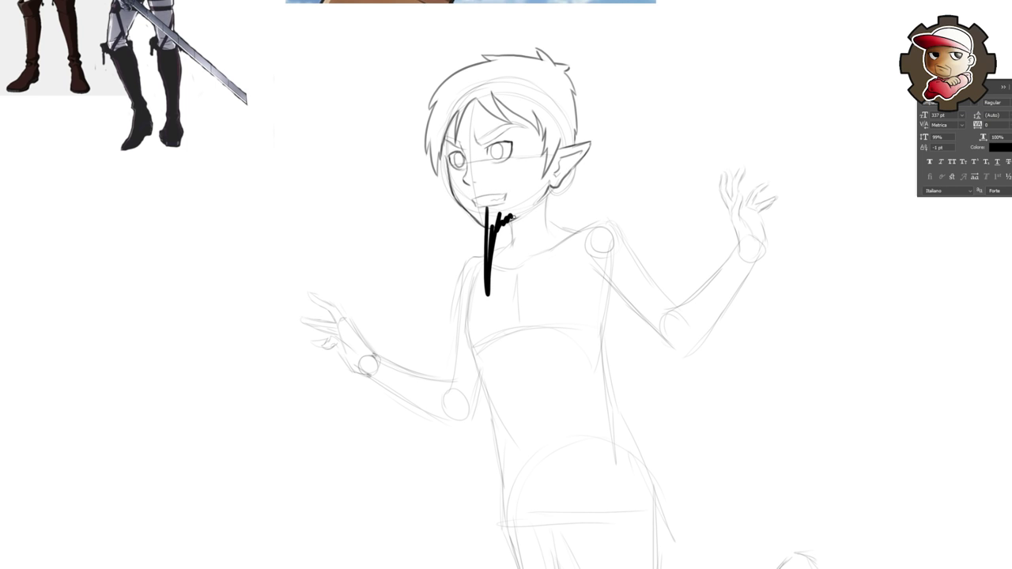
left_click_drag(511, 218, 534, 207)
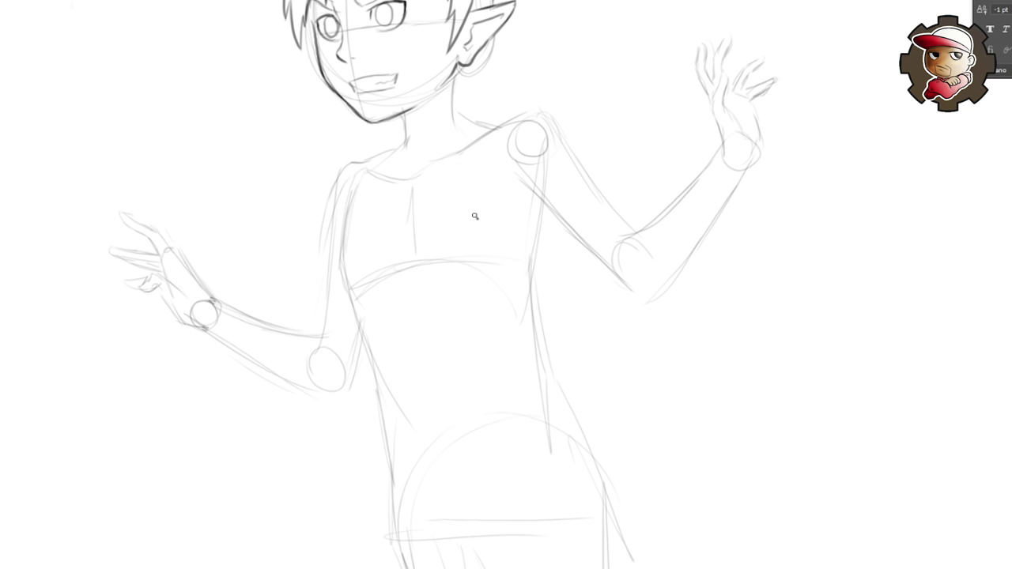
- Sketch a hair tie behind the pointed ear and long wavy tail strands flowing behind the shoulder and back
mouse_move(474, 216)
left_mouse_down()
mouse_move(462, 246)
mouse_move(491, 247)
mouse_move(499, 213)
mouse_move(477, 224)
left_mouse_up()
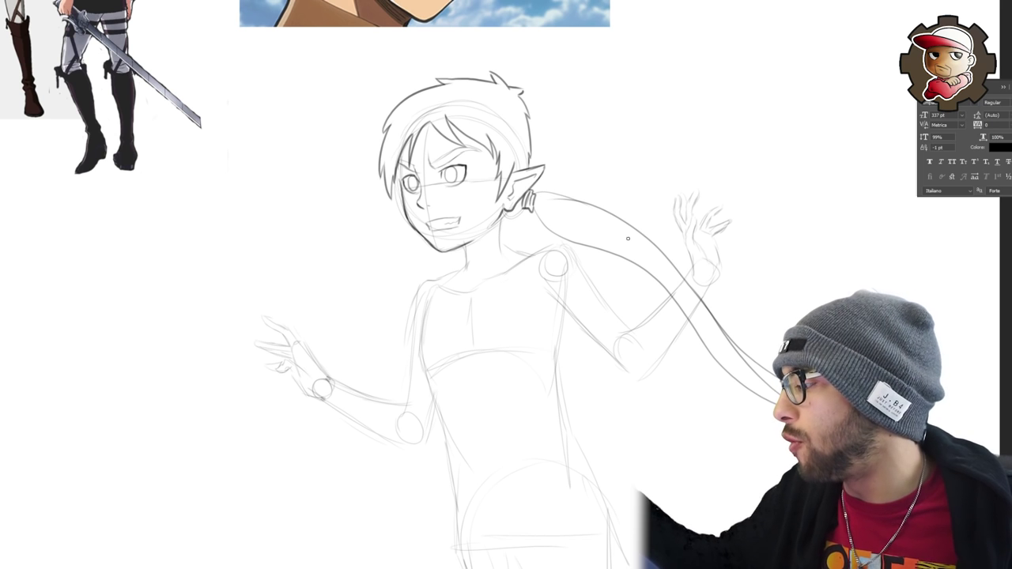
left_click_drag(547, 202, 685, 308)
left_click_drag(594, 219, 754, 401)
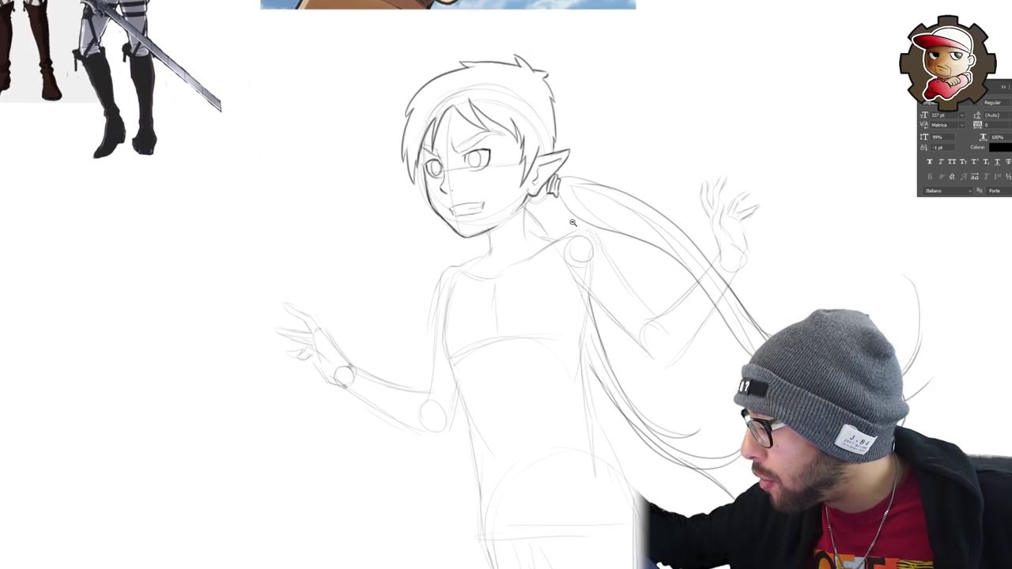
scroll(568, 219, "up", 2)
left_click_drag(563, 222, 574, 237)
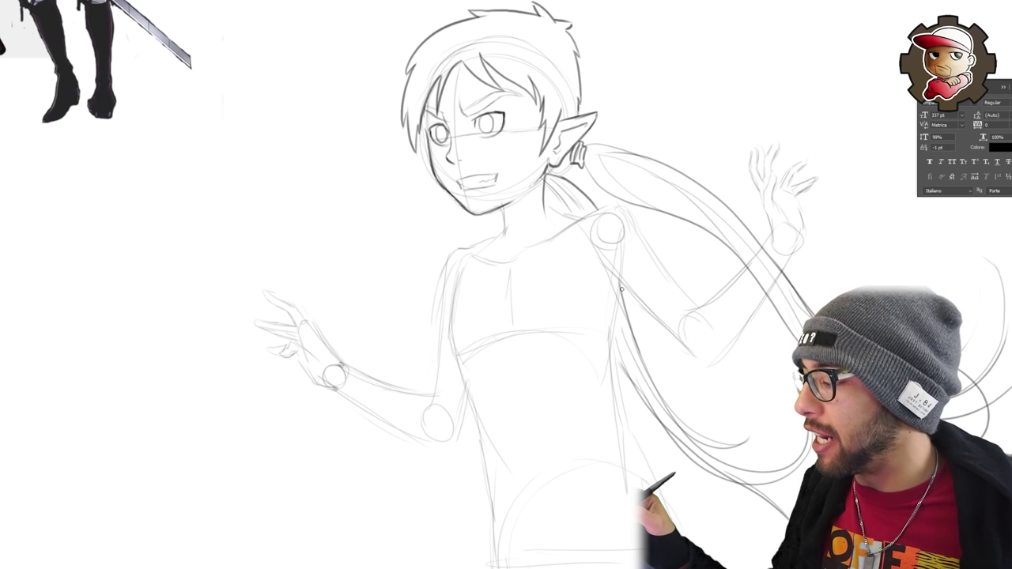
- Outline the chest band of a strapless dress with curved upper and lower edges across the torso
left_click_drag(609, 276, 441, 319)
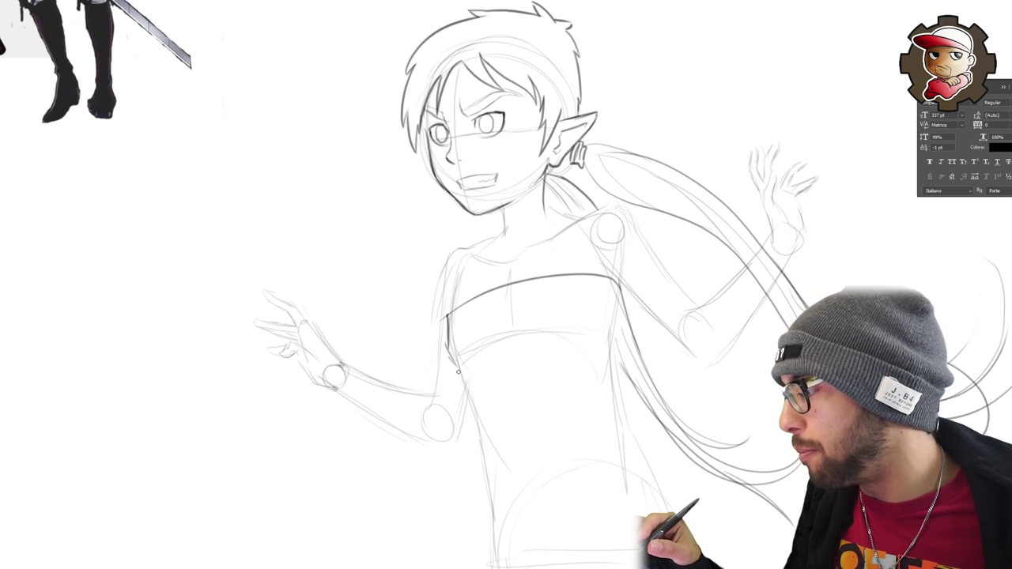
left_click_drag(461, 369, 607, 347)
left_click_drag(578, 222, 578, 274)
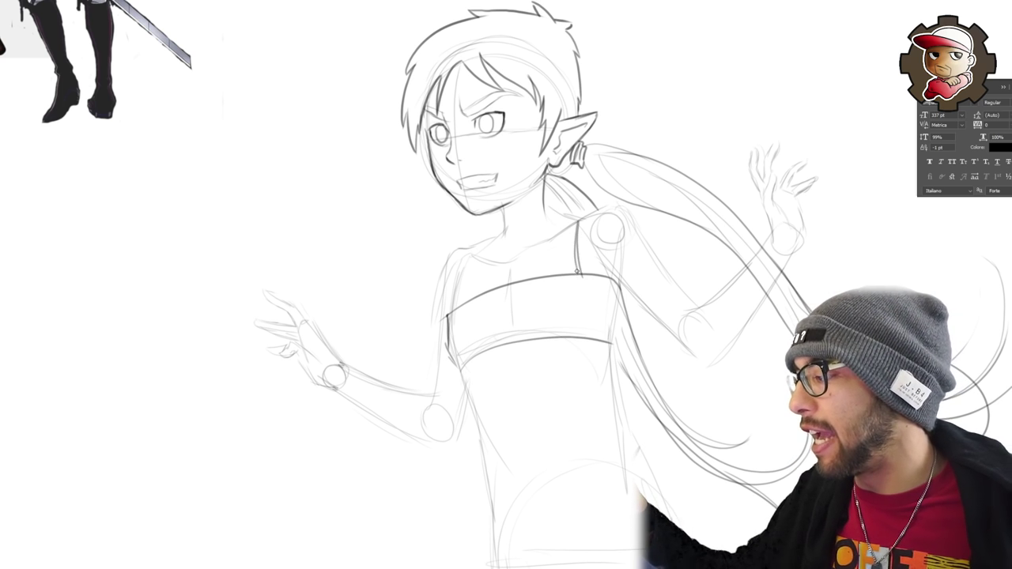
key("ctrl+z")
left_click_drag(577, 222, 576, 272)
key("ctrl+z")
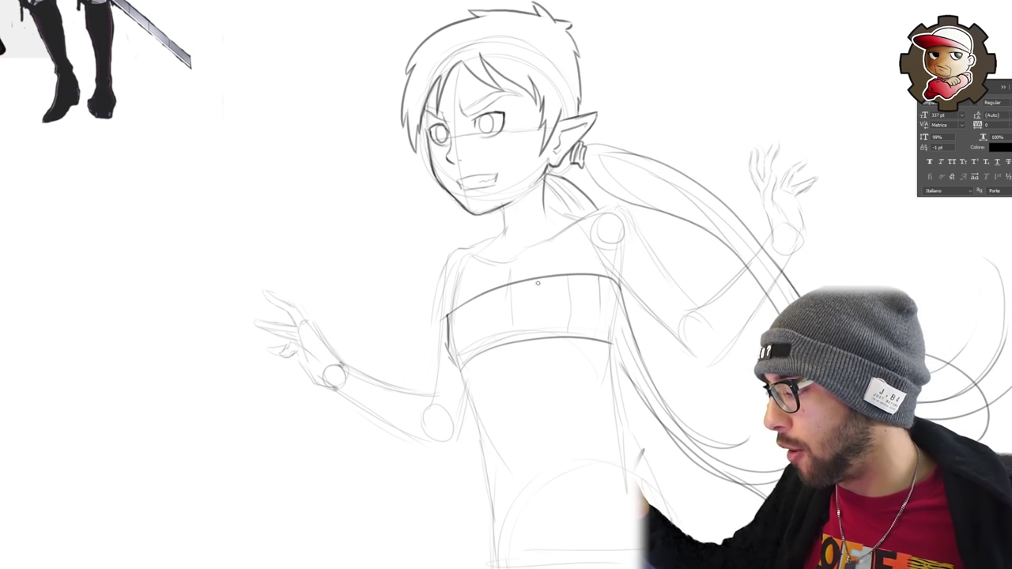
- Sketch vertical fold lines across the dress's chest band
mouse_move(538, 282)
left_mouse_down()
mouse_move(541, 346)
mouse_move(509, 288)
mouse_move(511, 340)
left_mouse_up()
left_click_drag(474, 308, 479, 344)
- Sketch the flared dress below the chest band with a wavy, windblown hem and scatter round spots over it
mouse_move(674, 350)
left_mouse_down()
mouse_move(686, 304)
mouse_move(657, 196)
left_mouse_up()
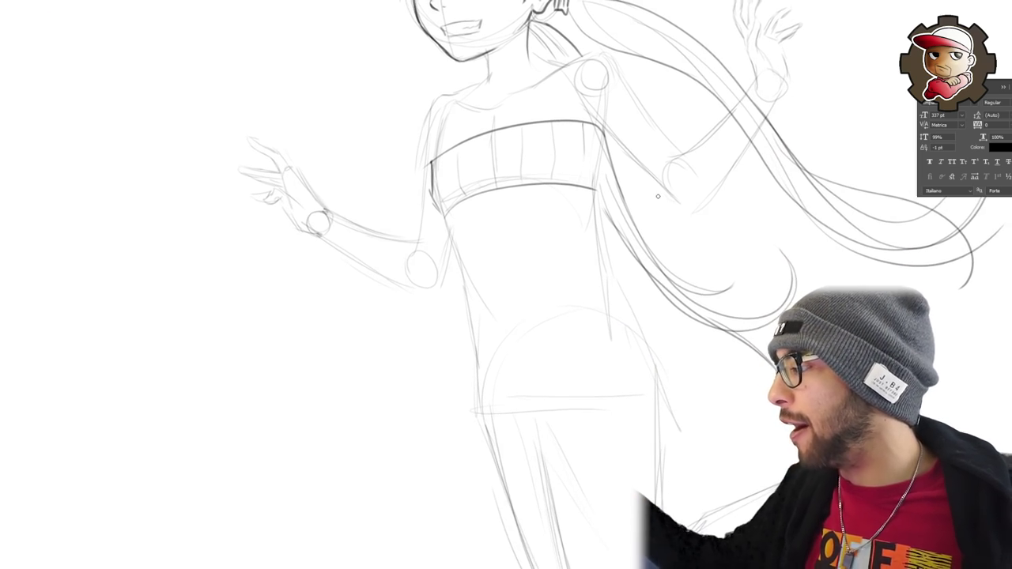
left_click_drag(432, 228, 423, 188)
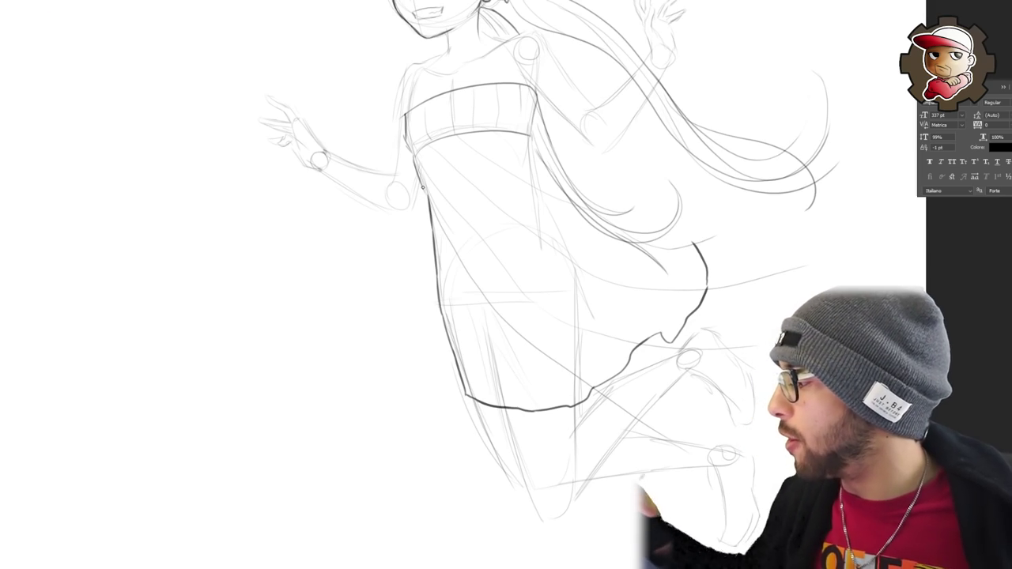
left_click_drag(773, 345, 745, 388)
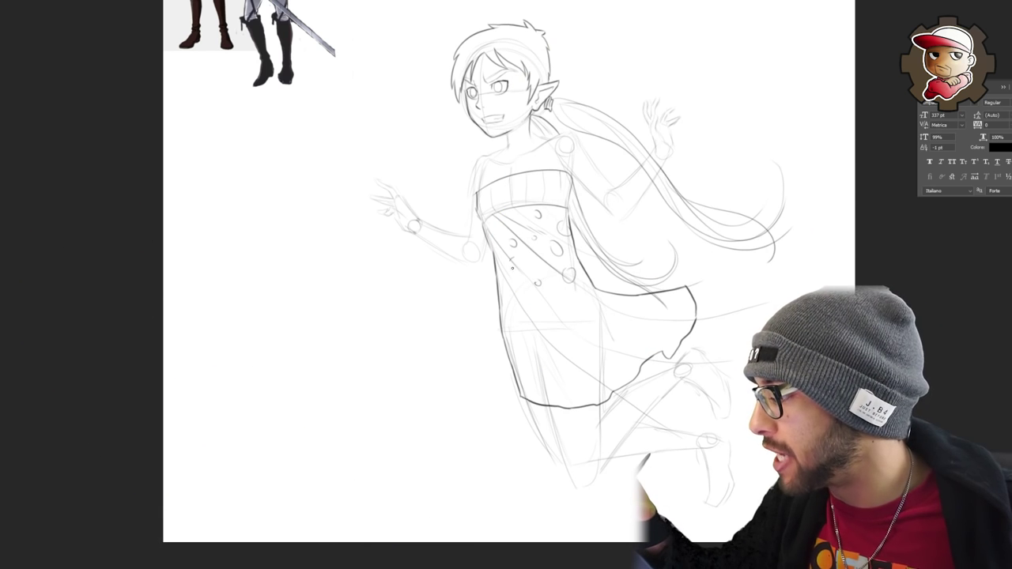
left_click_drag(523, 326, 522, 327)
left_click_drag(632, 308, 631, 310)
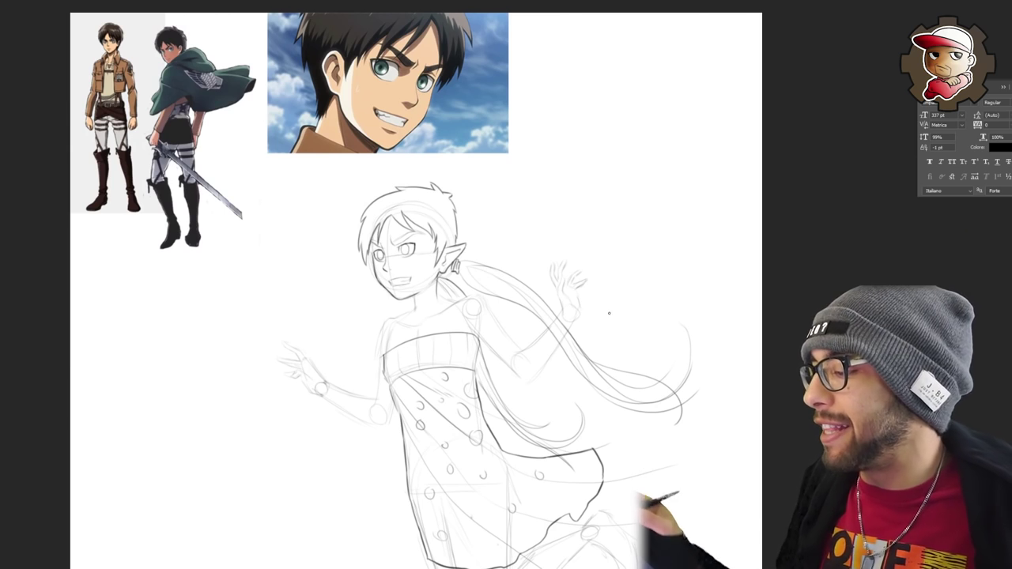
- Sketch a pair of large pointed fairy wings spreading upward from both sides of the back
left_click_drag(484, 271, 747, 55)
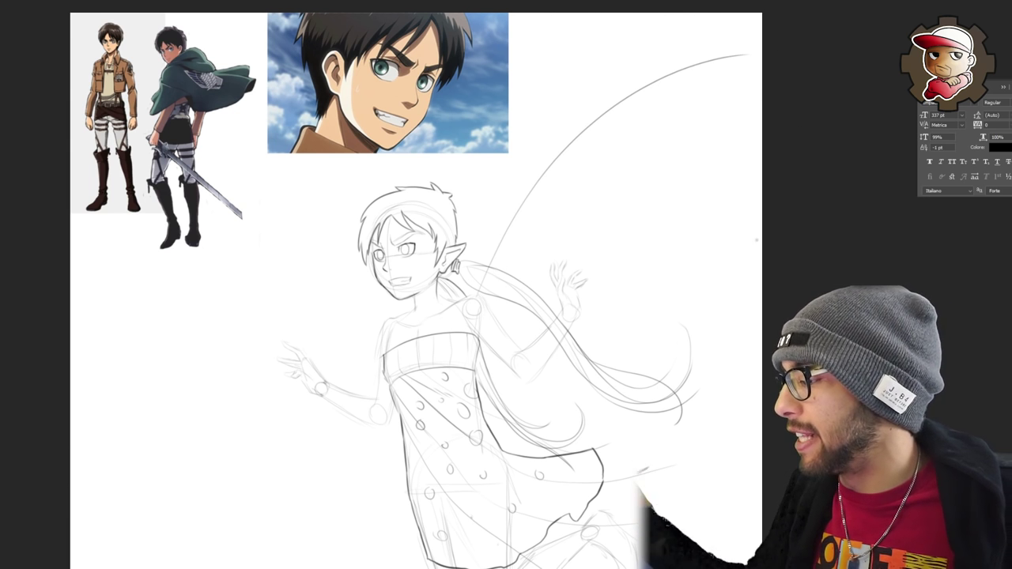
key("ctrl+z")
mouse_move(484, 268)
left_mouse_down()
mouse_move(722, 72)
mouse_move(490, 330)
left_mouse_up()
left_click_drag(669, 385, 703, 349)
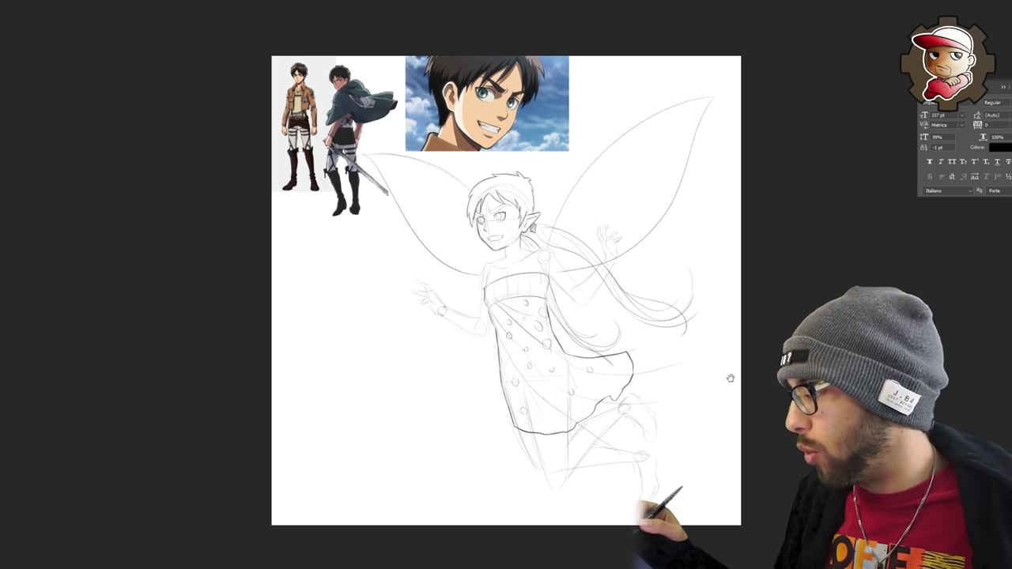
- Sketch a smaller pair of lower wings beside the dress and outline the bare feet with toes
left_click_drag(561, 274, 668, 355)
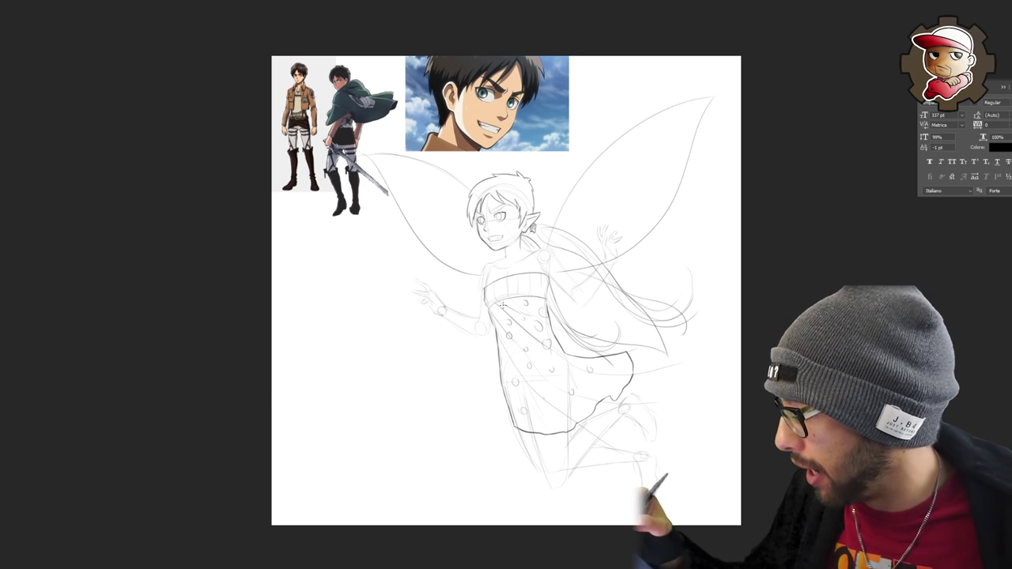
left_click_drag(486, 286, 484, 385)
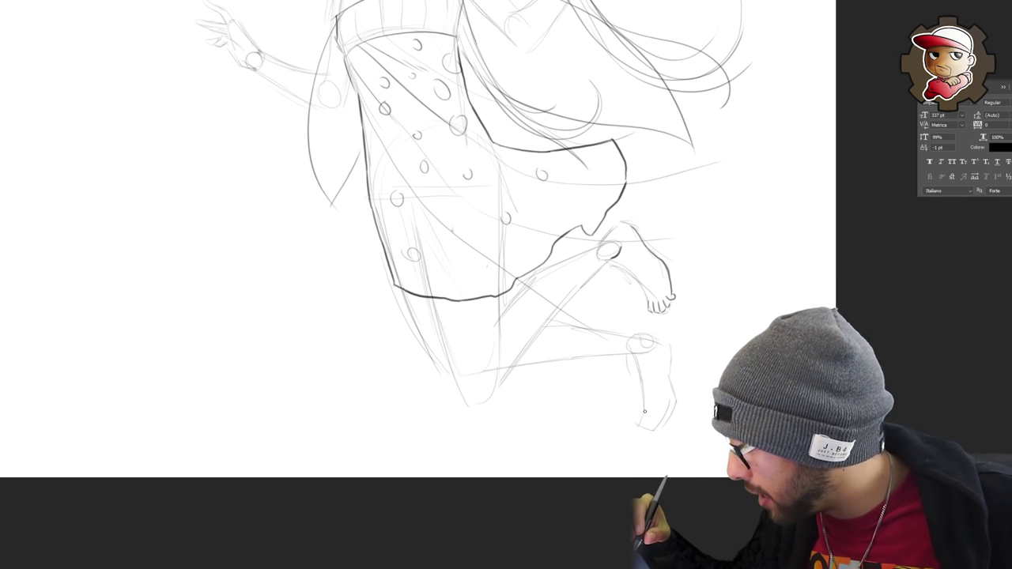
left_click_drag(633, 357, 644, 402)
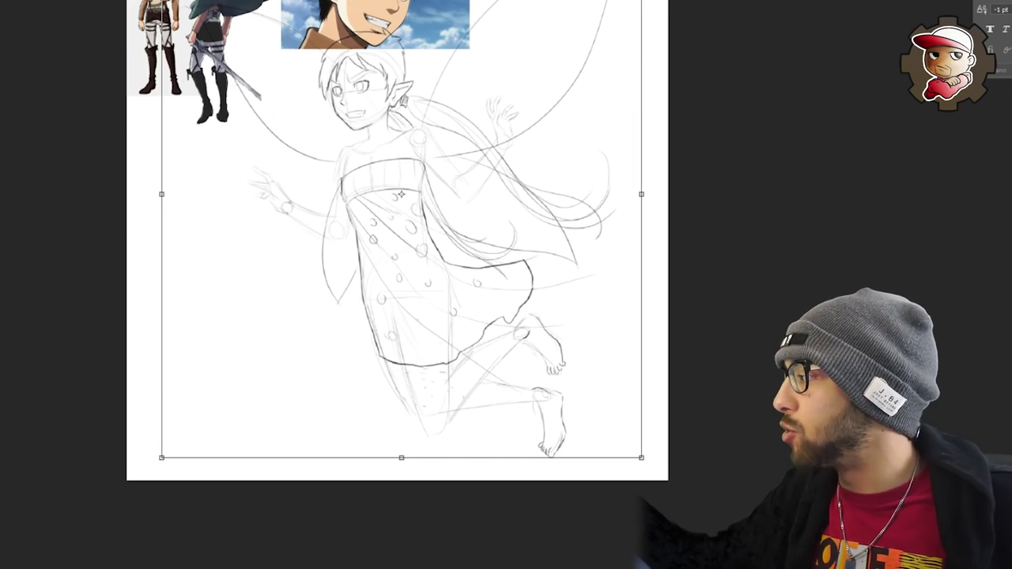
- Scale the whole fairy sketch down slightly to leave more margin on the canvas
left_click_drag(641, 0, 620, 0)
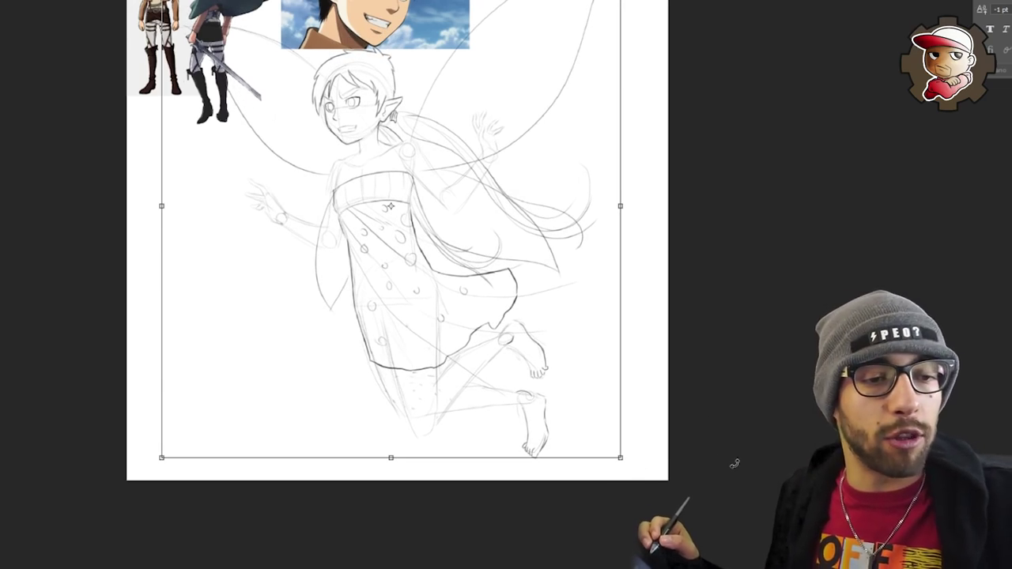
key("Return")
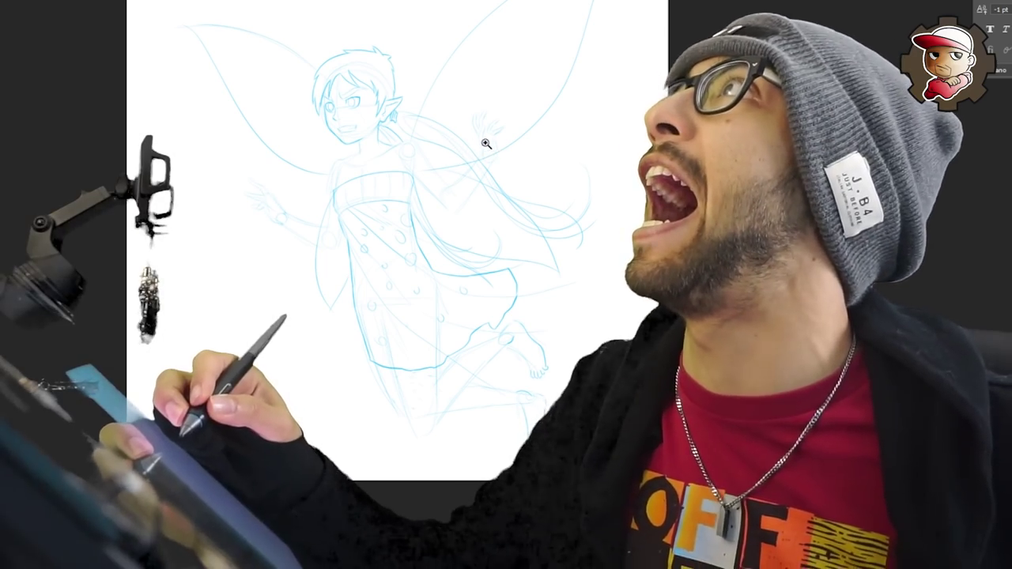
- Ink the pointed ear's outer contour in black over the sketch, from the hair to the tip and down to the earlobe
mouse_move(384, 107)
left_mouse_down()
mouse_move(436, 66)
mouse_move(462, 101)
left_mouse_up()
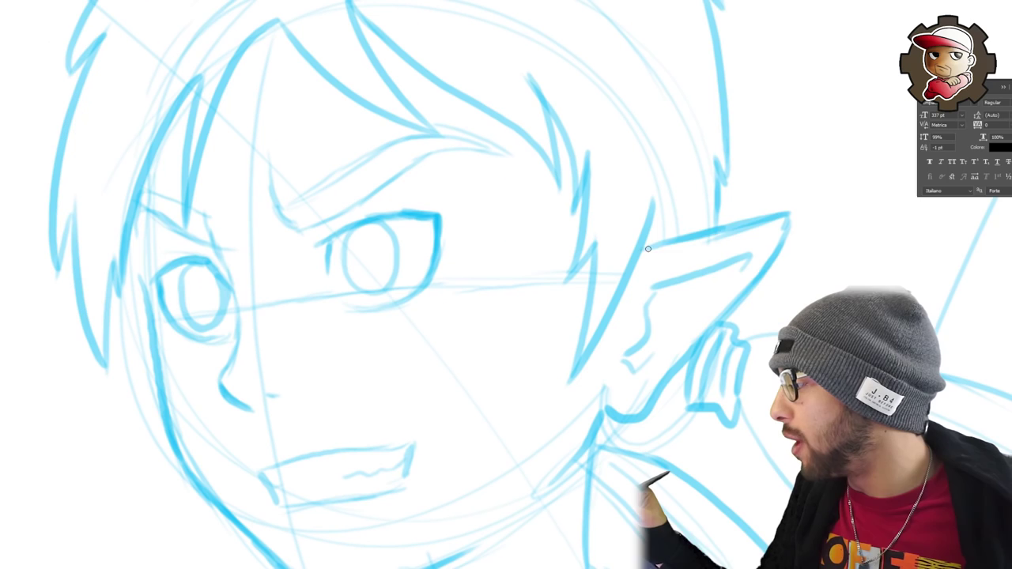
left_click_drag(642, 250, 778, 215)
key("ctrl+z")
mouse_move(642, 250)
left_mouse_down()
mouse_move(786, 212)
mouse_move(755, 276)
left_mouse_up()
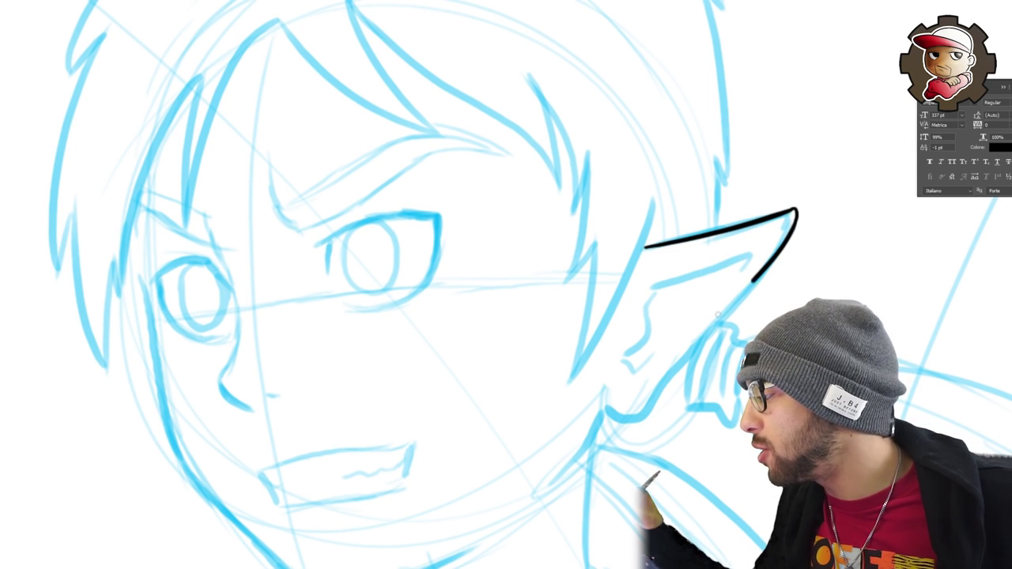
key("ctrl+z")
left_click_drag(793, 211, 727, 311)
key("ctrl+z")
left_click_drag(793, 210, 757, 277)
key("ctrl+z")
mouse_move(793, 211)
left_mouse_down()
mouse_move(790, 236)
mouse_move(642, 397)
left_mouse_up()
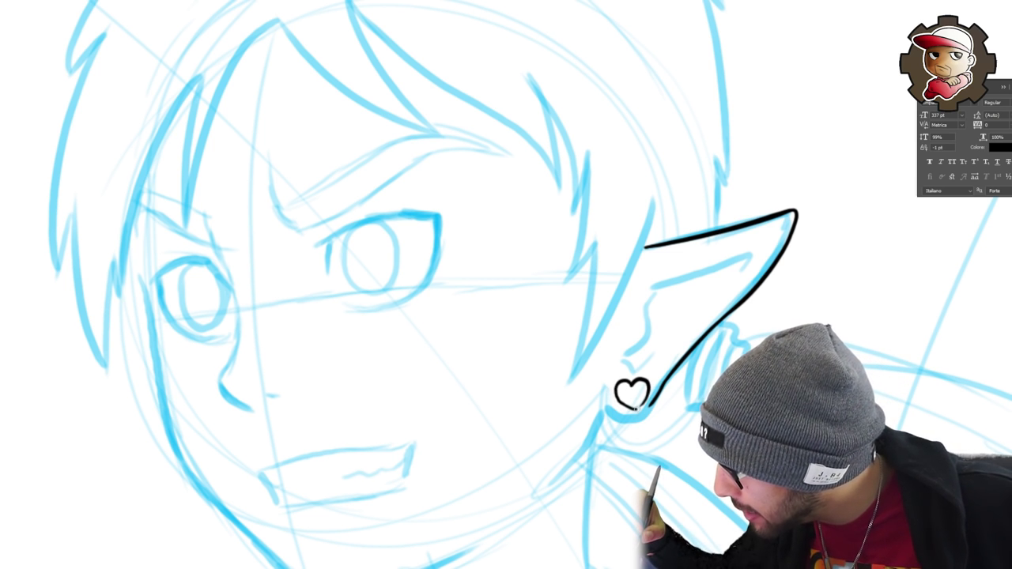
- Ink the hair's jagged outline and fringe in black, starting with the lock beside the ear
key("ctrl+z")
mouse_move(661, 186)
left_mouse_down()
mouse_move(591, 343)
mouse_move(561, 379)
left_mouse_up()
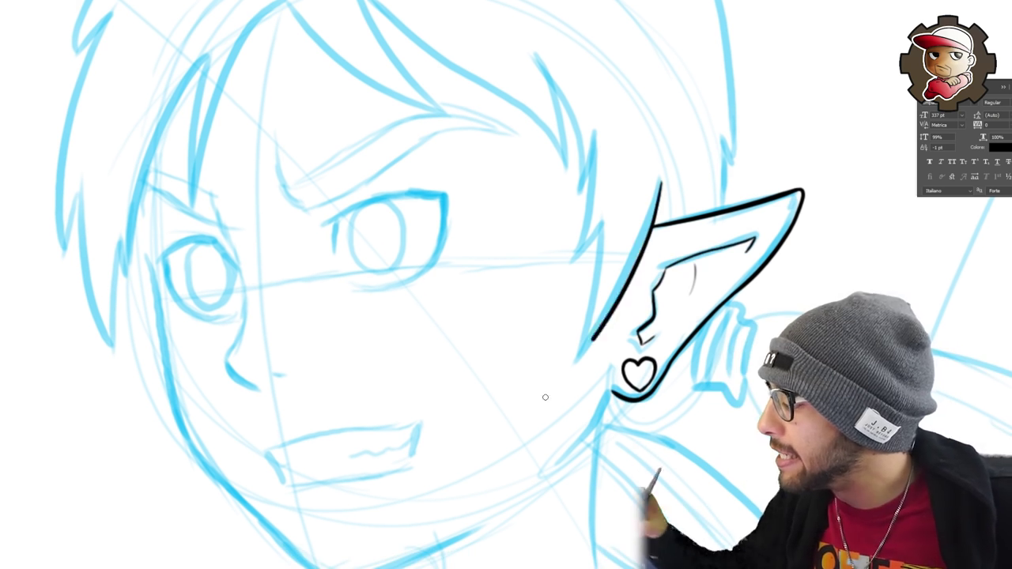
key("ctrl+z")
mouse_move(661, 185)
left_mouse_down()
mouse_move(576, 363)
mouse_move(601, 245)
mouse_move(574, 255)
left_mouse_up()
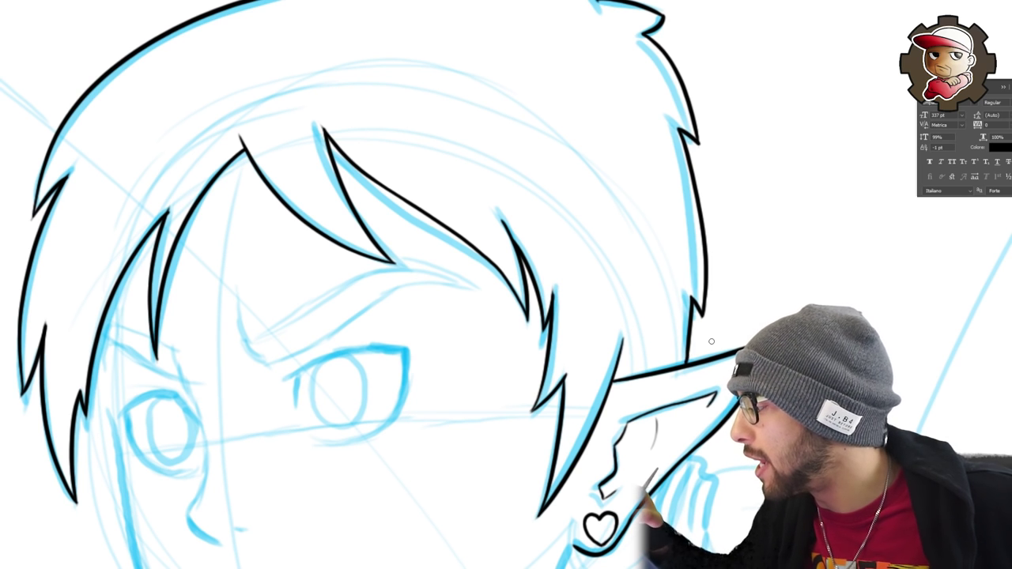
- Ink the eyes with thick upper lash lines, pointed lashes and oval irises
mouse_move(759, 234)
left_mouse_down()
mouse_move(655, 251)
mouse_move(706, 236)
left_mouse_up()
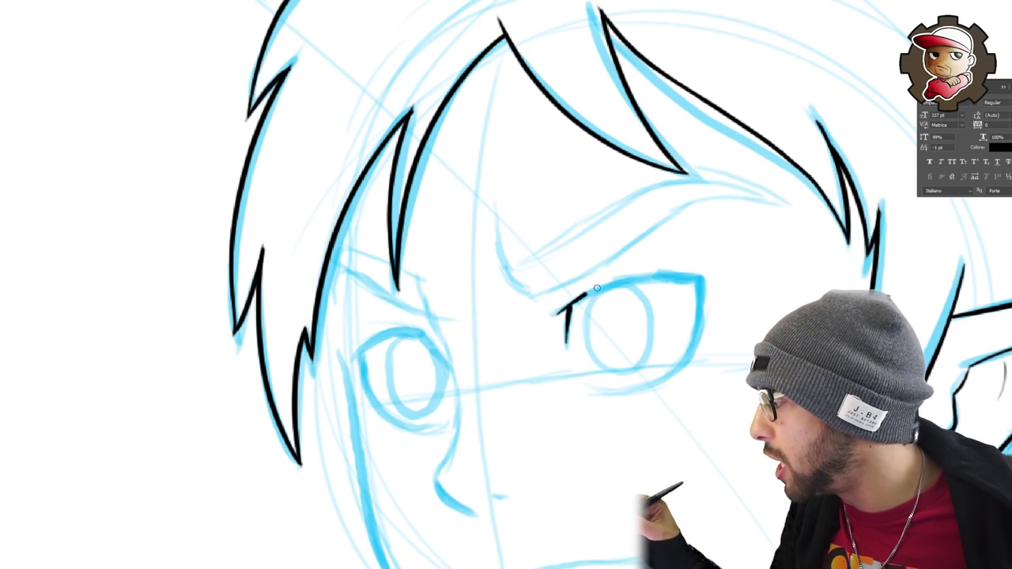
left_click_drag(597, 288, 700, 280)
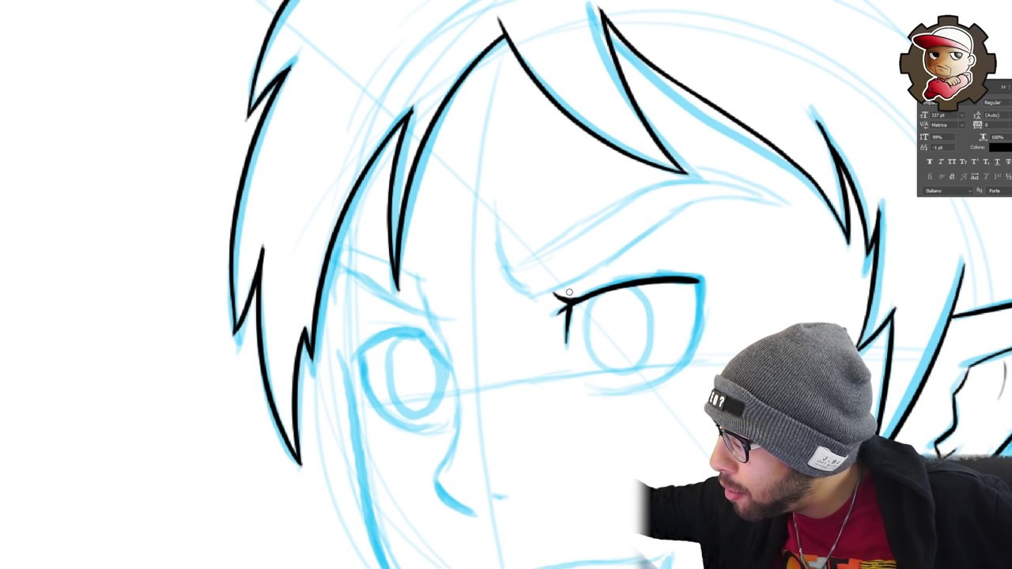
left_click_drag(741, 366, 779, 381)
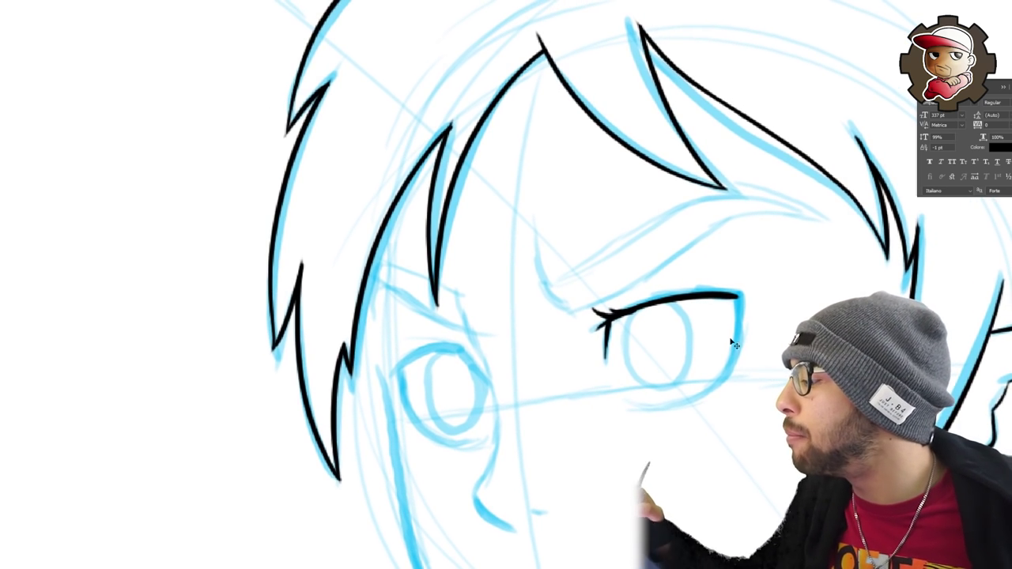
key("ctrl+z")
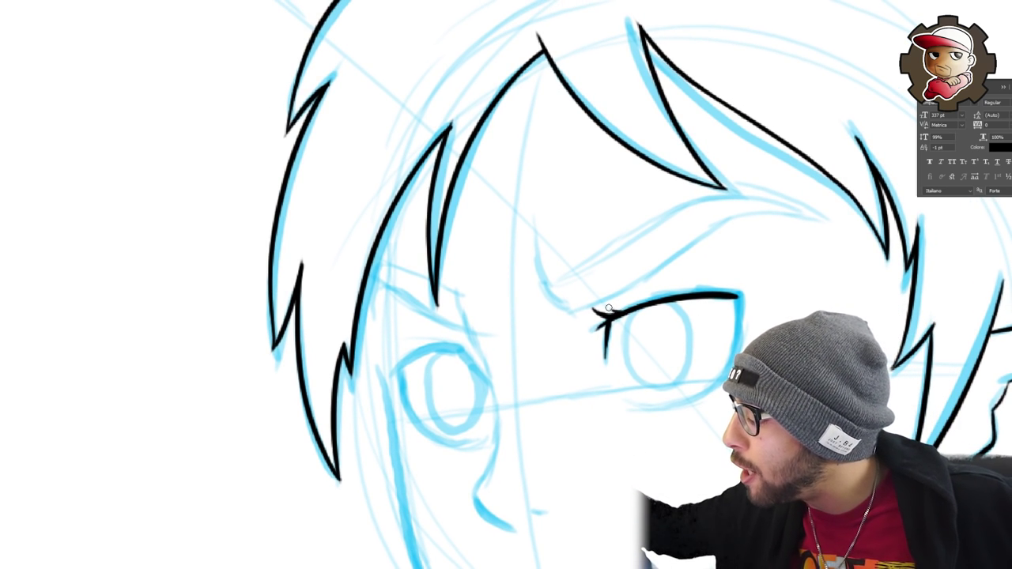
left_click_drag(643, 303, 676, 328)
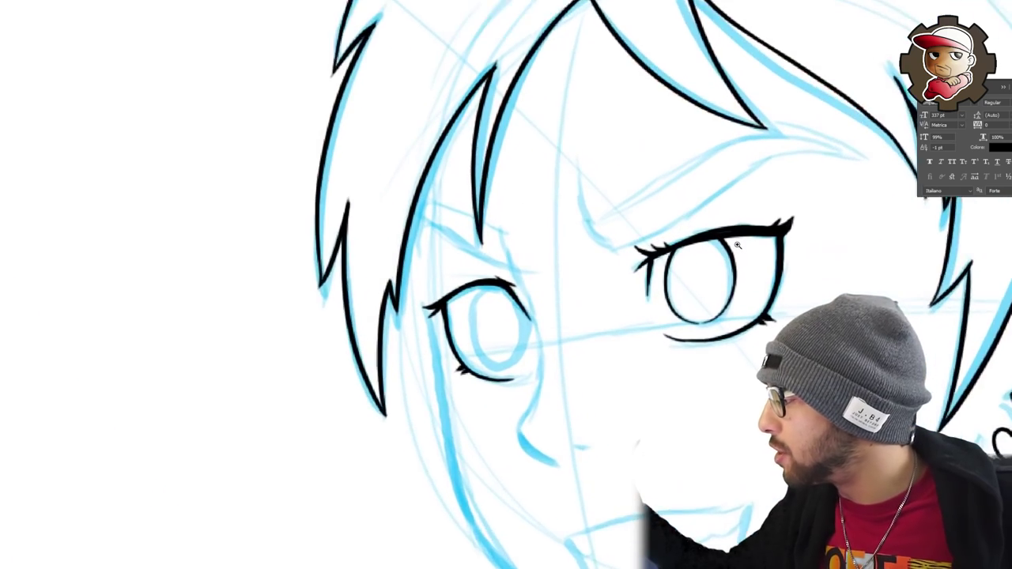
- Draw solid black heart-shaped pupils in both eyes and erase a small round highlight from each
left_click(737, 246)
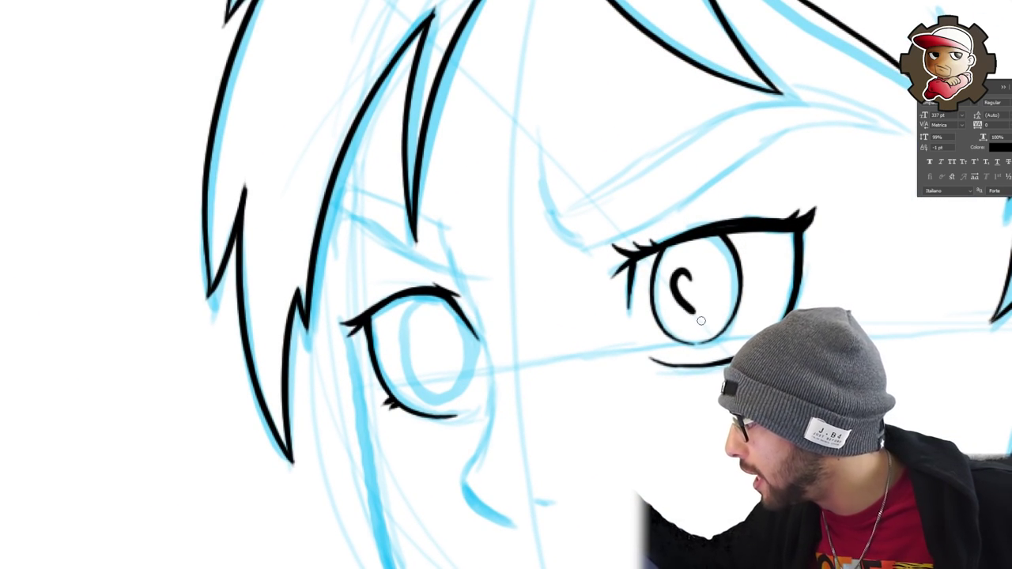
mouse_move(695, 312)
left_mouse_down()
mouse_move(704, 269)
mouse_move(692, 299)
mouse_move(691, 281)
left_mouse_up()
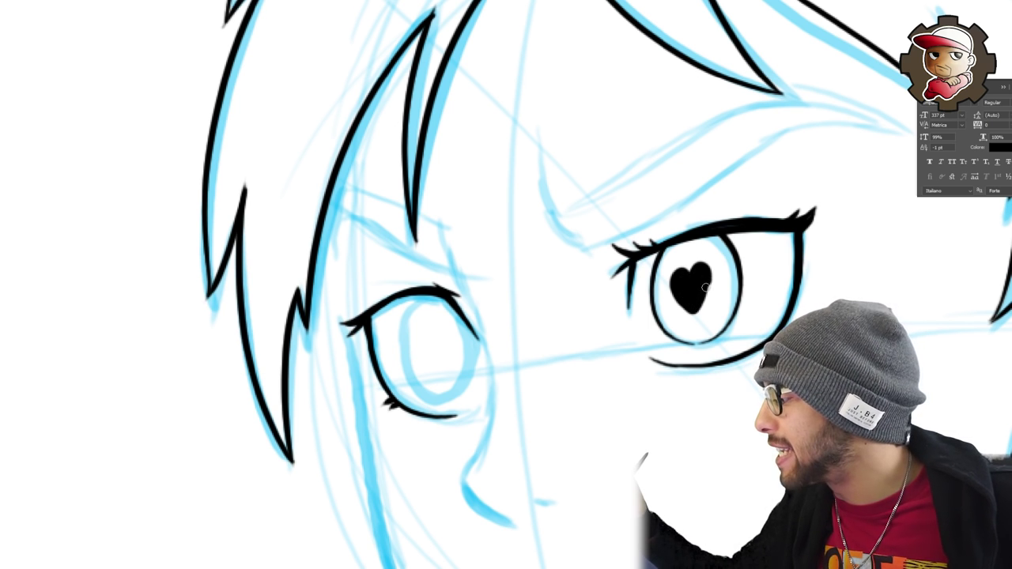
left_click_drag(696, 317, 673, 242)
key("e")
mouse_move(690, 207)
left_mouse_down()
mouse_move(680, 200)
mouse_move(692, 200)
left_mouse_up()
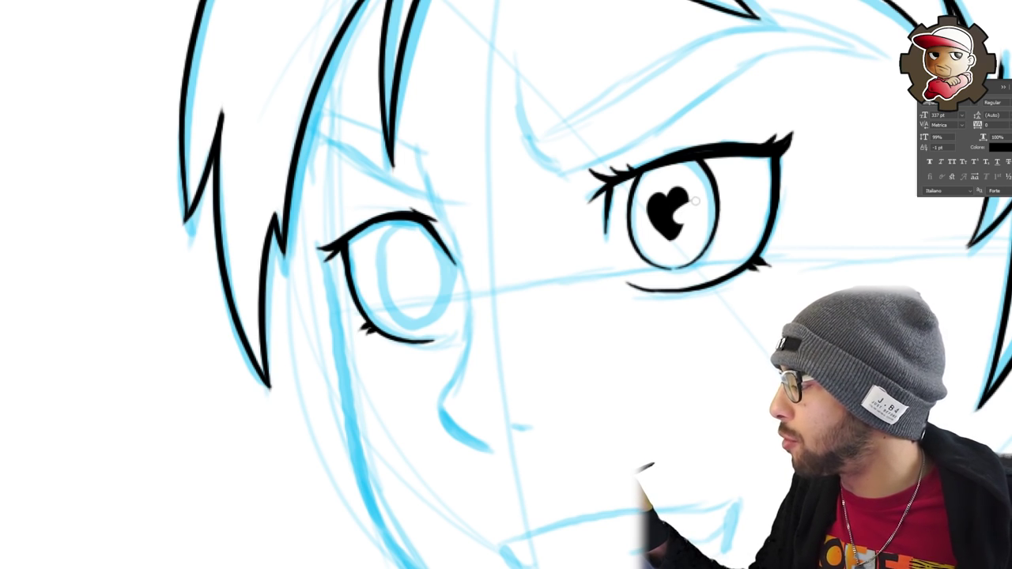
scroll(792, 265, "down", 5)
scroll(774, 269, "up", 3)
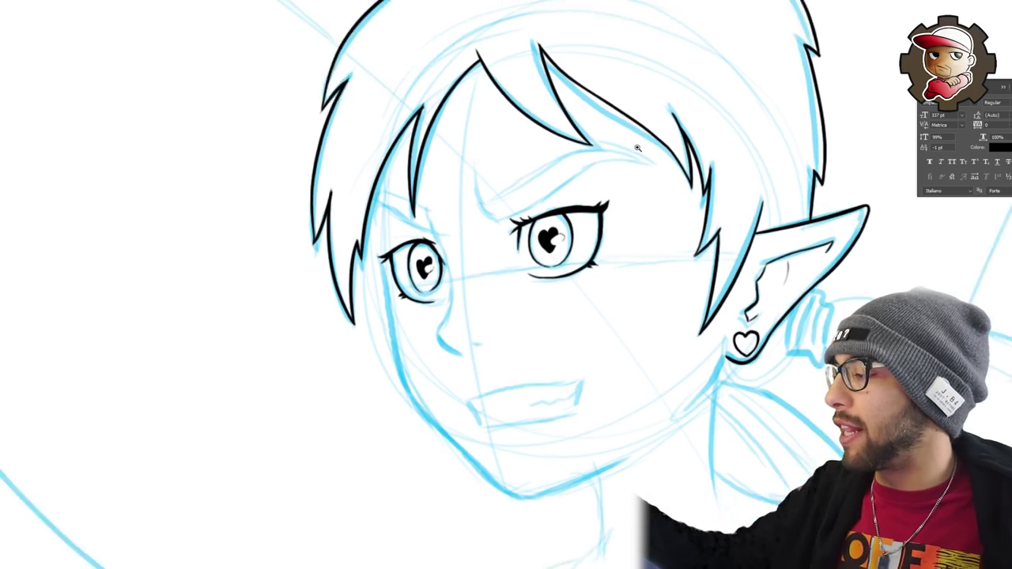
- Ink the angled eyebrows and the facial features below them, including the nose and the open toothy mouth
scroll(637, 149, "down", 3)
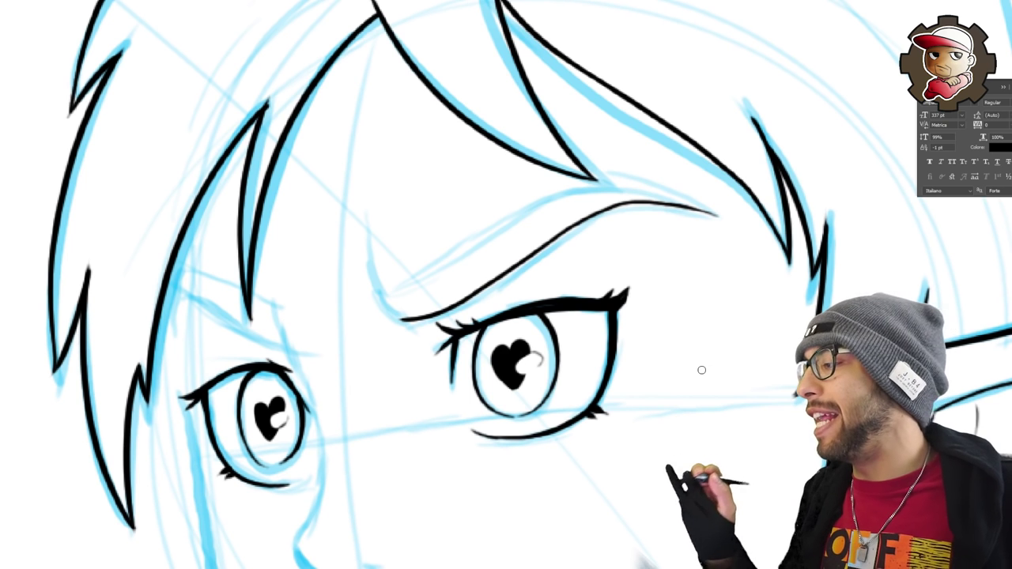
left_click_drag(704, 337, 712, 352)
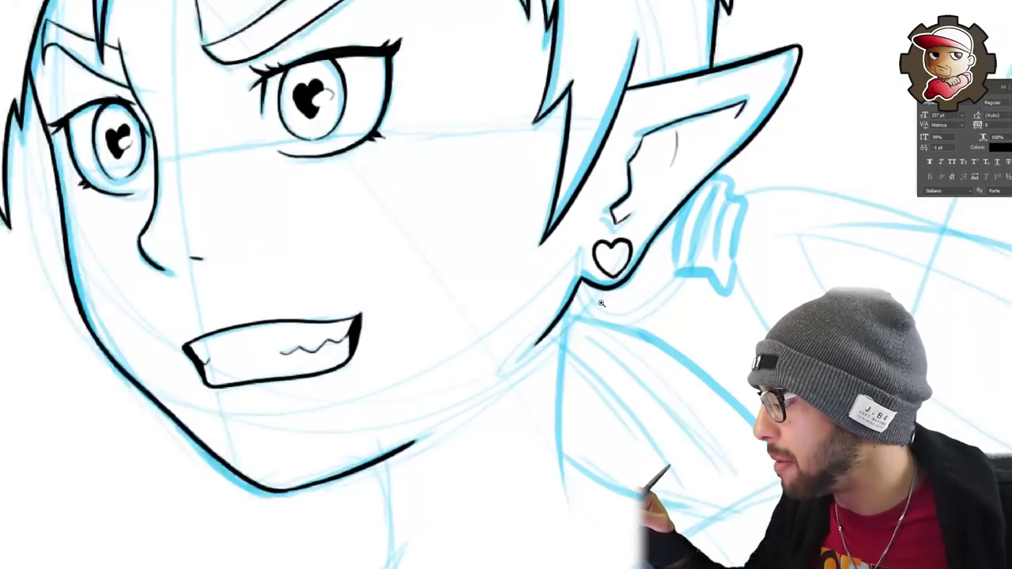
- Ink the jawline below the ear and both sides of the neck, outlining a shadow wedge beneath the chin
scroll(596, 294, "up", 3)
left_click_drag(574, 270, 506, 367)
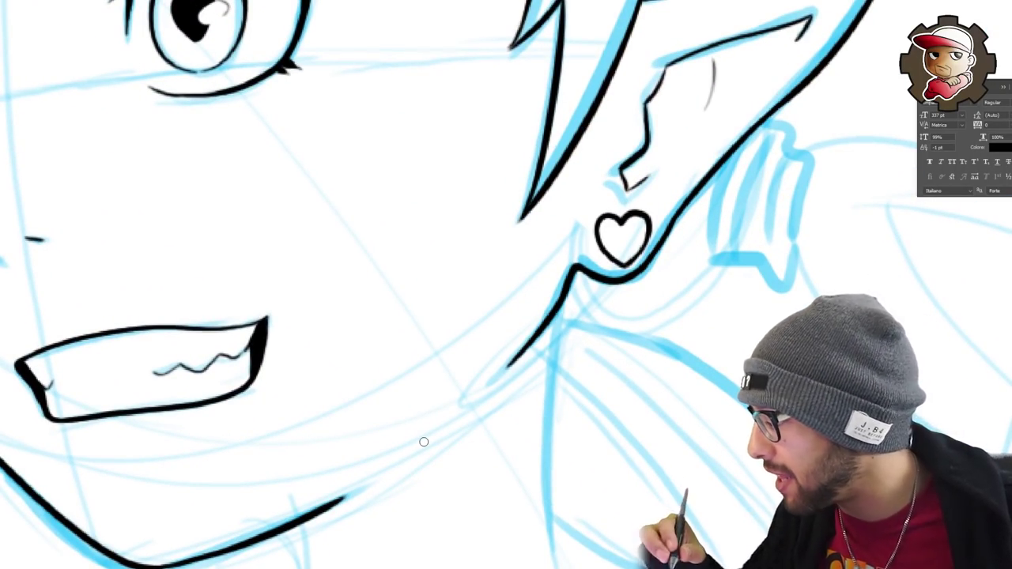
left_click_drag(687, 337, 632, 374)
left_click_drag(839, 402, 718, 386)
left_click_drag(557, 358, 601, 355)
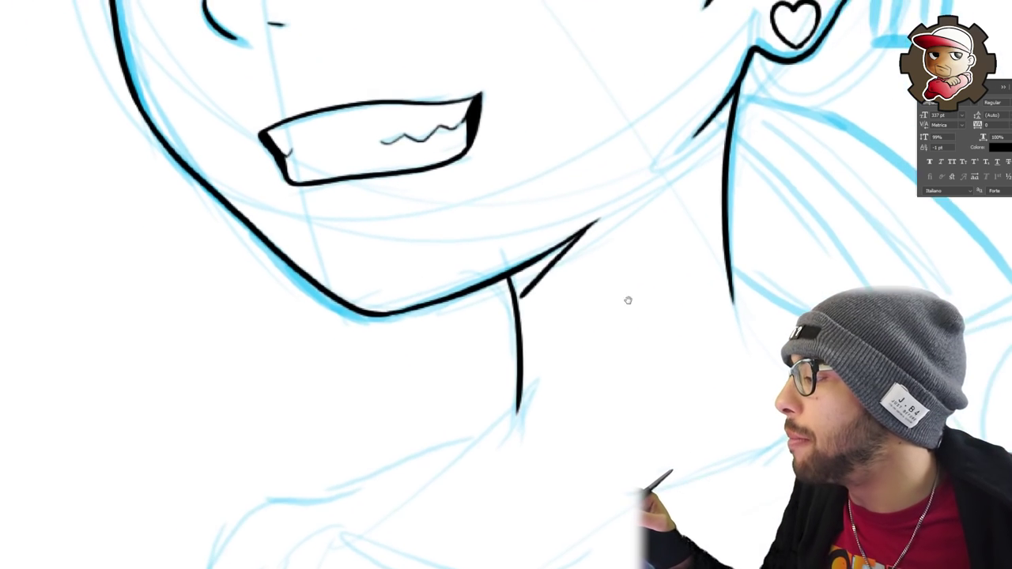
- Fill the shadow wedge beneath the chin with solid black
left_click_drag(628, 300, 781, 324)
mouse_move(748, 247)
left_mouse_down()
mouse_move(701, 289)
mouse_move(677, 323)
left_mouse_up()
left_click_drag(845, 281, 743, 332)
left_click_drag(933, 340, 574, 408)
scroll(573, 408, "up", 4)
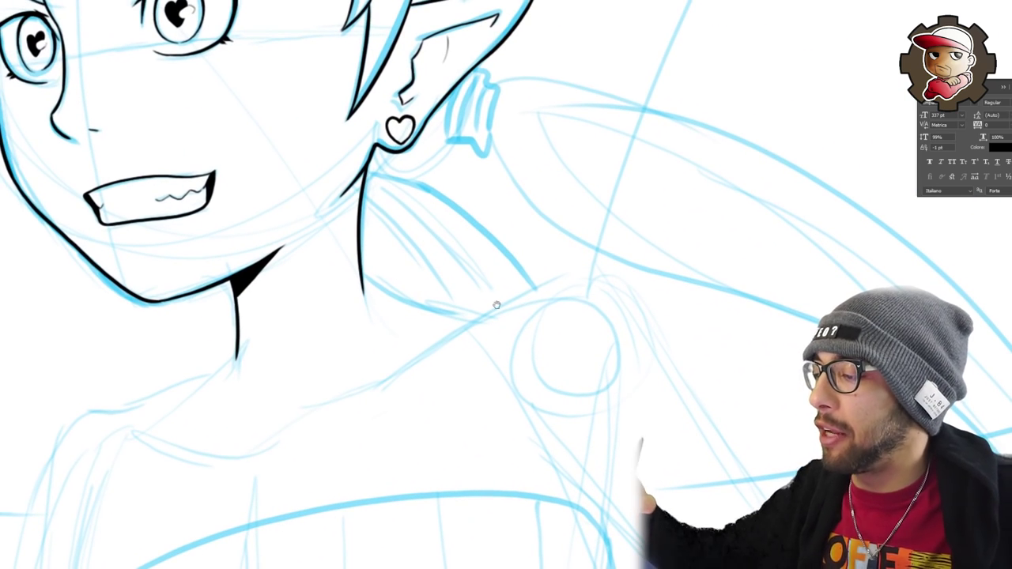
- Ink the line from the neck over the shoulder and down the outer upper arm of the raised arm
scroll(422, 287, "up", 3)
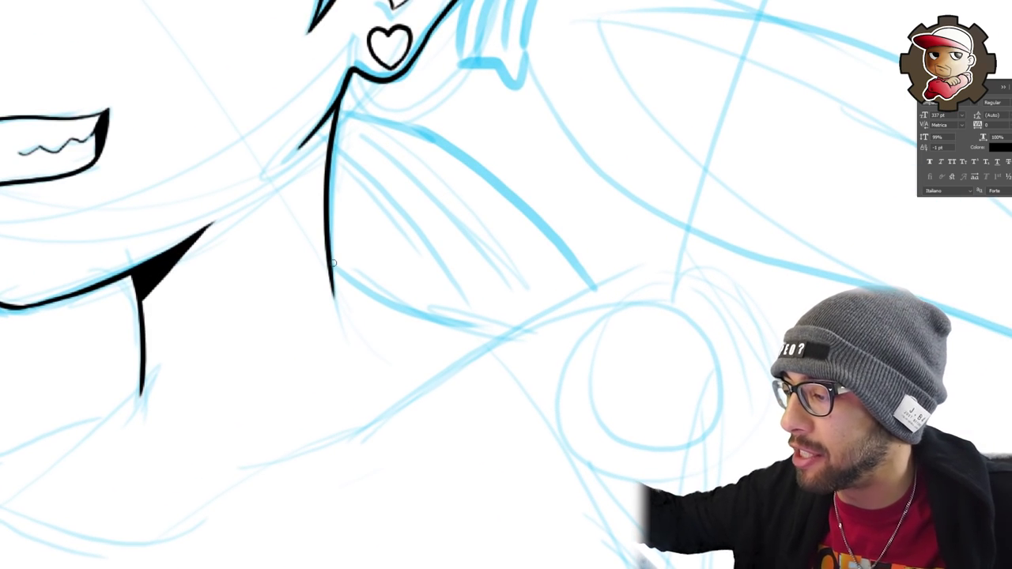
mouse_move(332, 269)
left_mouse_down()
mouse_move(416, 318)
mouse_move(564, 327)
left_mouse_up()
left_click_drag(684, 382, 722, 319)
left_click_drag(525, 305, 727, 230)
mouse_move(564, 313)
left_mouse_down()
mouse_move(528, 272)
mouse_move(547, 226)
left_mouse_up()
key("ctrl+z")
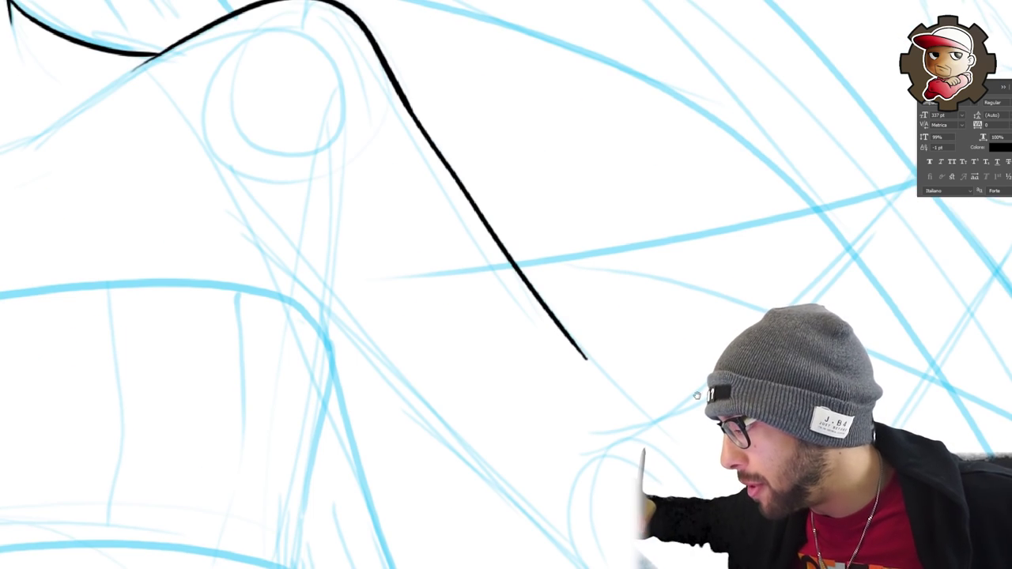
mouse_move(690, 375)
left_mouse_down()
mouse_move(661, 347)
mouse_move(705, 373)
left_mouse_up()
left_click_drag(350, 4, 601, 353)
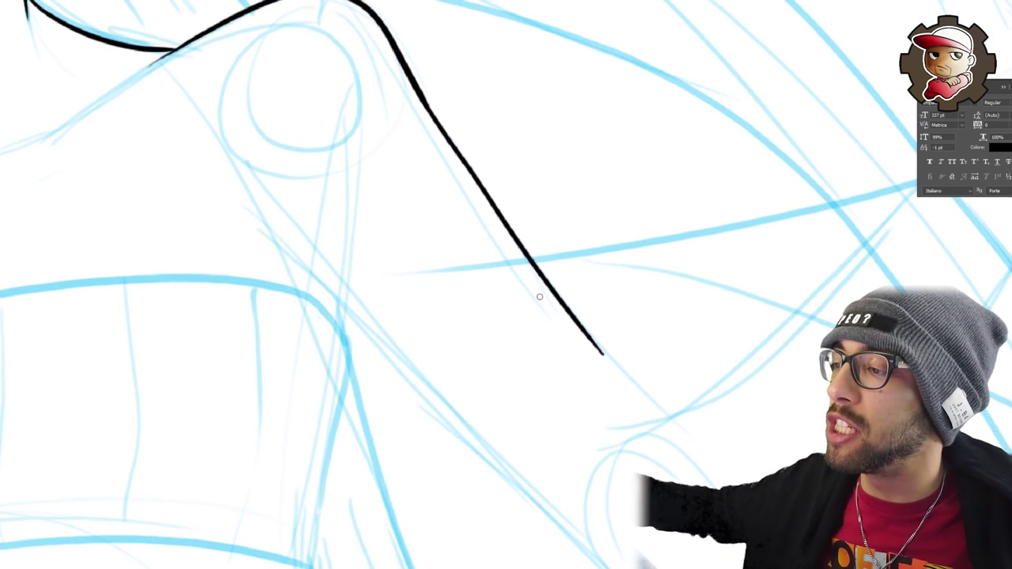
- Ink the underside of the raised arm and its forearm up to the wrist
left_click_drag(263, 249, 297, 206)
left_click_drag(545, 299, 507, 191)
mouse_move(532, 405)
left_mouse_down()
mouse_move(487, 254)
mouse_move(529, 134)
mouse_move(535, 221)
left_mouse_up()
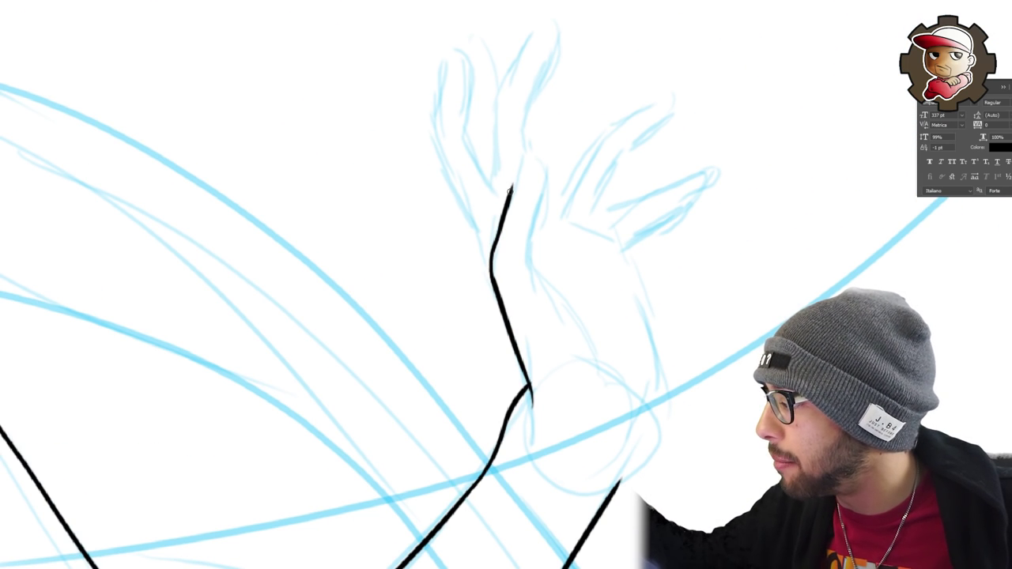
- Ink the raised hand's palm, thumb and spread fingers with long pointed nails
key("ctrl+z")
left_click_drag(533, 273, 591, 340)
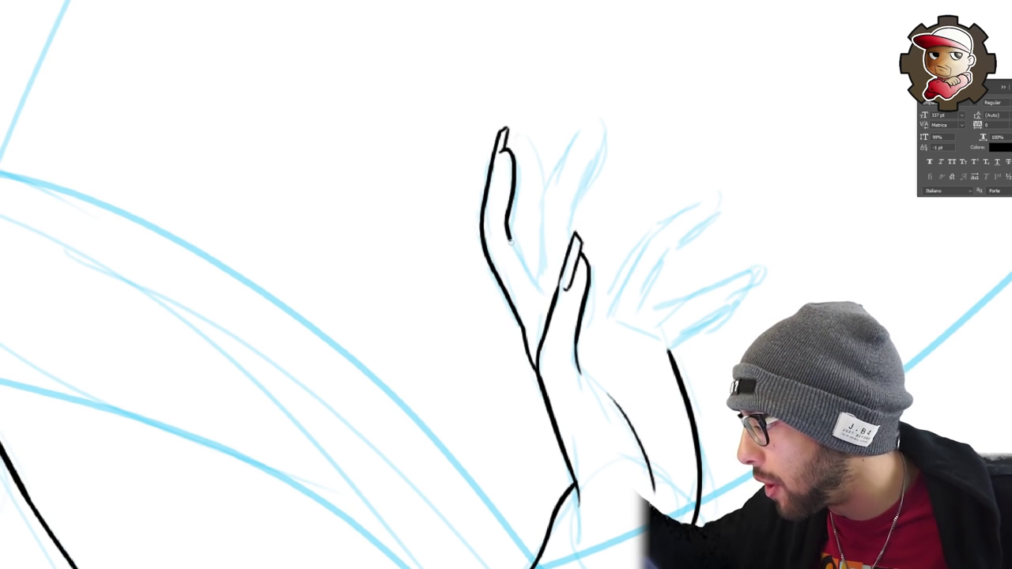
mouse_move(507, 239)
left_mouse_down()
mouse_move(538, 286)
mouse_move(600, 106)
left_mouse_up()
left_click_drag(605, 119, 581, 233)
mouse_move(655, 222)
left_mouse_down()
mouse_move(742, 189)
mouse_move(719, 201)
mouse_move(643, 288)
left_mouse_up()
key("ctrl+z")
left_click_drag(672, 242, 642, 302)
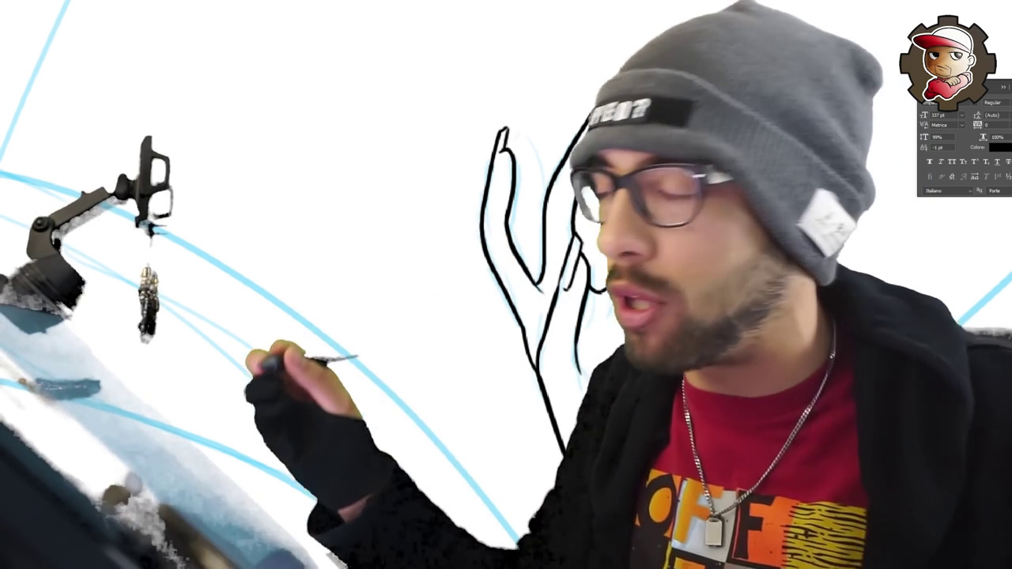
left_click_drag(645, 311, 745, 275)
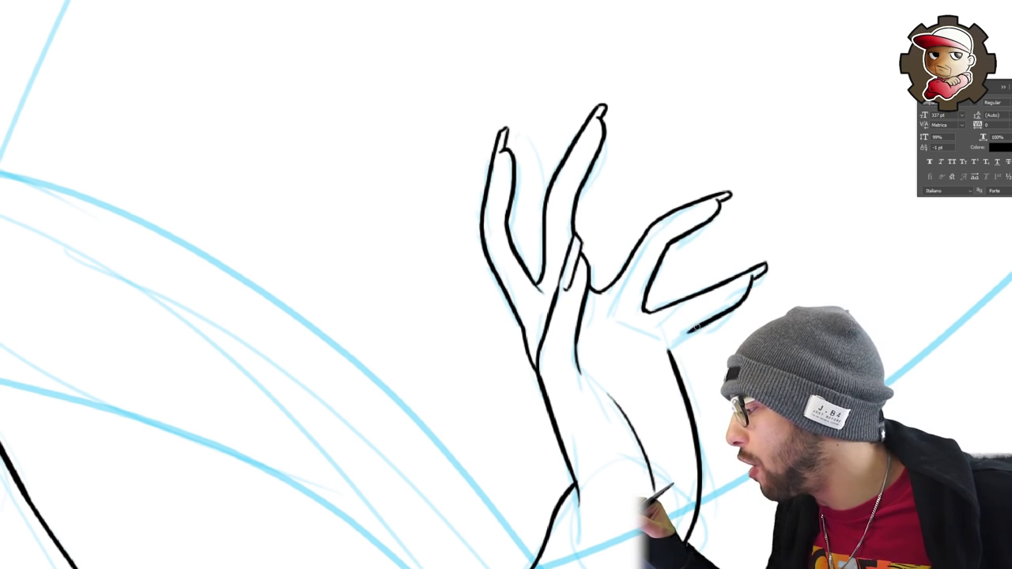
left_click_drag(696, 326, 670, 349)
left_click_drag(659, 339, 646, 328)
- Ink thin collarbone lines meeting below the base of the neck
scroll(770, 342, "down", 5)
mouse_move(799, 417)
left_mouse_down()
mouse_move(786, 309)
mouse_move(828, 178)
left_mouse_up()
mouse_move(601, 207)
left_mouse_down()
mouse_move(725, 301)
mouse_move(816, 312)
left_mouse_up()
mouse_move(812, 226)
left_mouse_down()
mouse_move(837, 222)
mouse_move(666, 281)
left_mouse_up()
left_click_drag(749, 265, 761, 250)
key("ctrl+z")
mouse_move(772, 207)
left_mouse_down()
mouse_move(583, 319)
mouse_move(492, 397)
left_mouse_up()
left_click_drag(640, 343, 678, 326)
key("ctrl+z")
left_click_drag(818, 187, 544, 351)
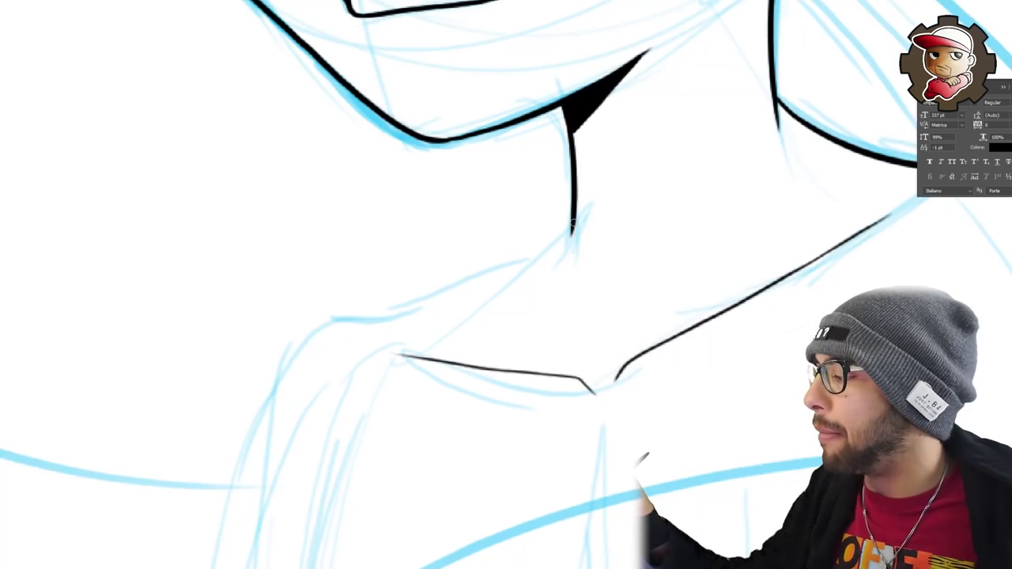
- Ink the opposite shoulder, sloping from the base of the neck and rounding into the top of the lowered arm
left_click_drag(574, 225, 445, 320)
left_click_drag(637, 271, 592, 312)
left_click_drag(757, 329, 781, 280)
scroll(639, 227, "up", 4)
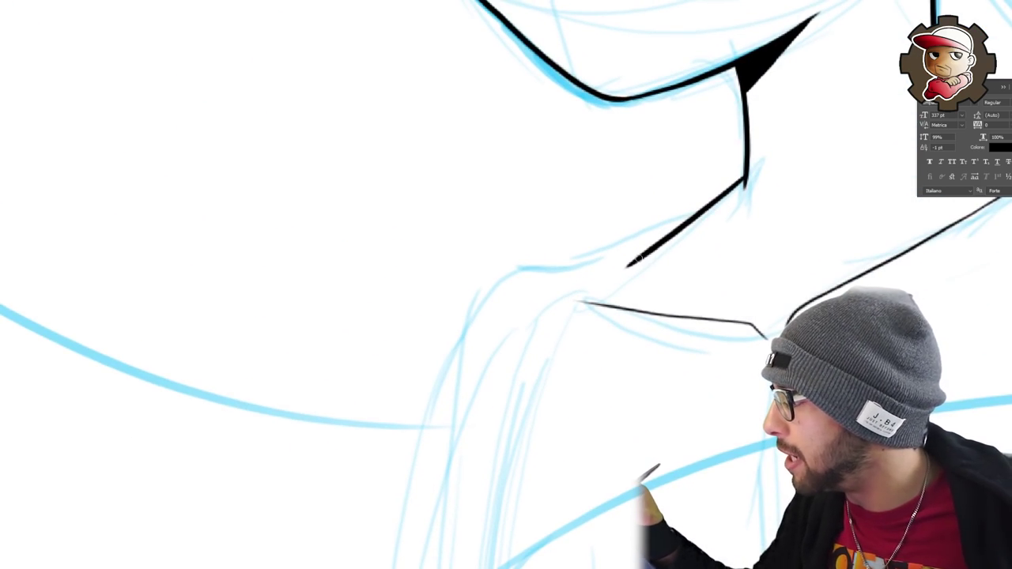
scroll(636, 261, "down", 5)
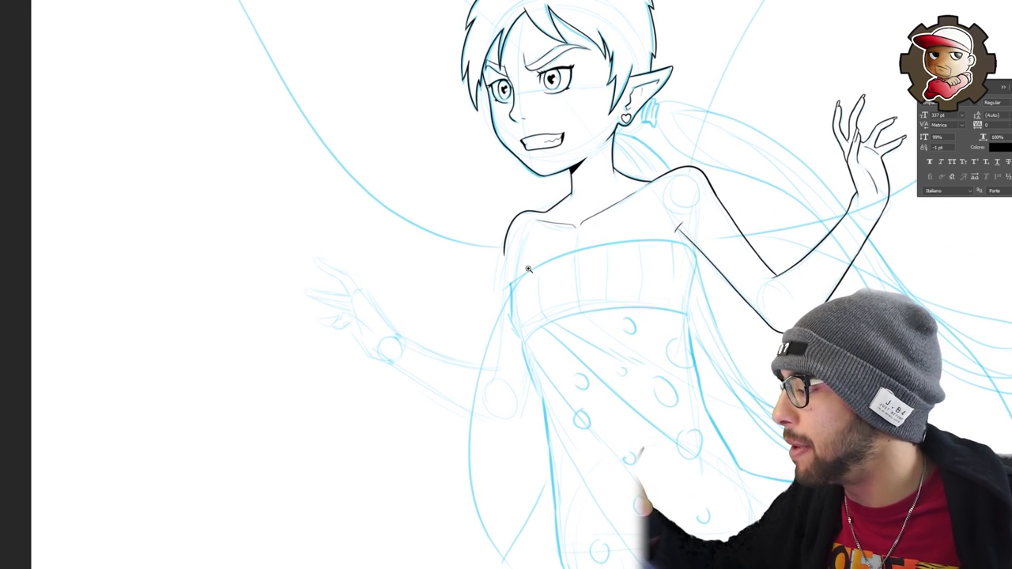
- Ink the lowered arm's upper part and the side and edges of the dress's chest band
scroll(537, 261, "up", 4)
key("ctrl+z")
left_click_drag(621, 58, 465, 327)
left_click_drag(849, 363, 586, 391)
mouse_move(922, 299)
left_mouse_down()
mouse_move(836, 196)
mouse_move(350, 286)
mouse_move(214, 362)
left_mouse_up()
left_click_drag(563, 366, 625, 368)
- Ink the lowered arm's hand with its long pointed nails, plus the upper and lower edges of the forearm
left_click_drag(534, 242, 539, 196)
key("ctrl+z")
left_click_drag(533, 198, 540, 206)
left_click_drag(533, 210, 541, 217)
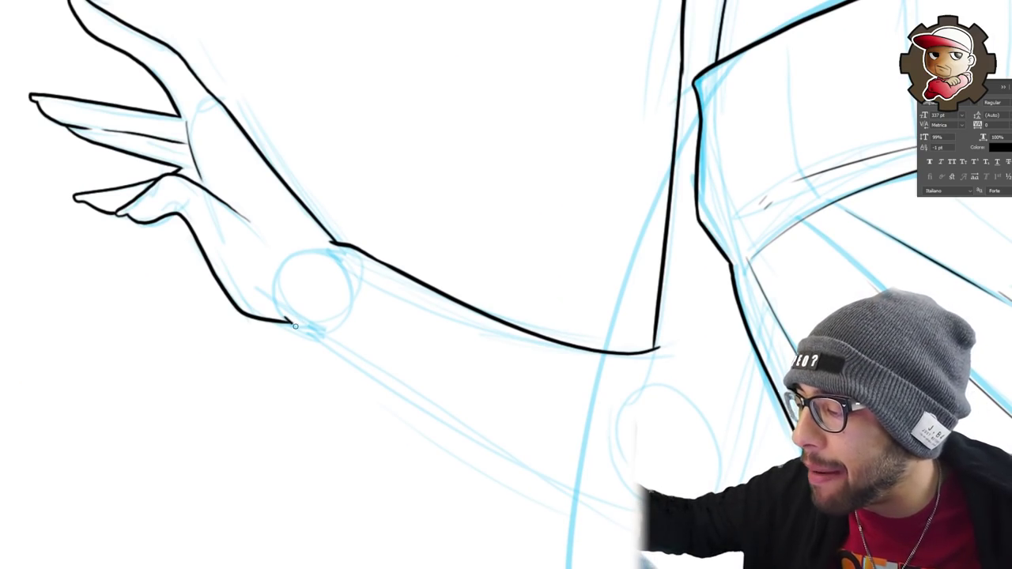
left_click_drag(510, 287, 419, 171)
mouse_move(218, 199)
left_mouse_down()
mouse_move(386, 314)
mouse_move(606, 384)
mouse_move(630, 382)
mouse_move(673, 292)
left_mouse_up()
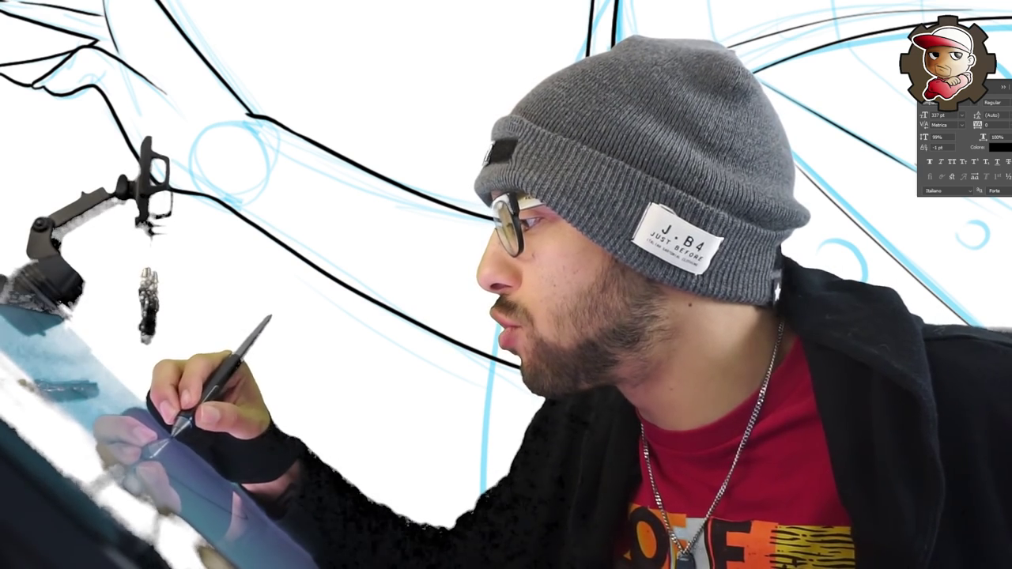
- Ink the dress's flared skirt with its wavy hem and thin diagonal fold lines
scroll(798, 217, "down", 4)
mouse_move(799, 217)
left_mouse_down()
mouse_move(644, 283)
mouse_move(628, 304)
mouse_move(545, 351)
left_mouse_up()
scroll(710, 213, "up", 4)
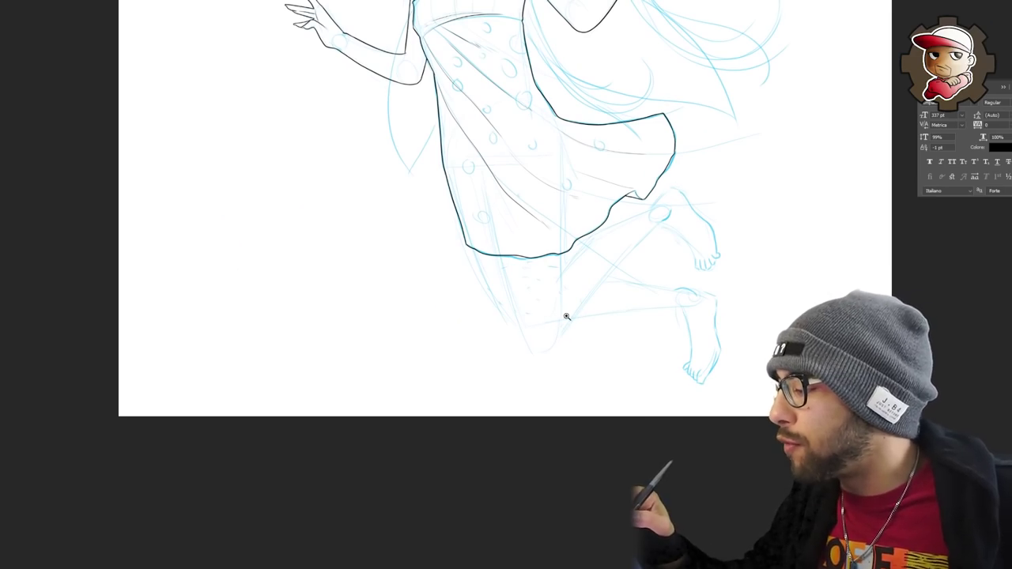
- Ink the front edge of the near thigh below the hem and curve it around the bent knee
left_click_drag(567, 316, 629, 284)
left_click_drag(417, 119, 509, 394)
left_click_drag(574, 385, 569, 341)
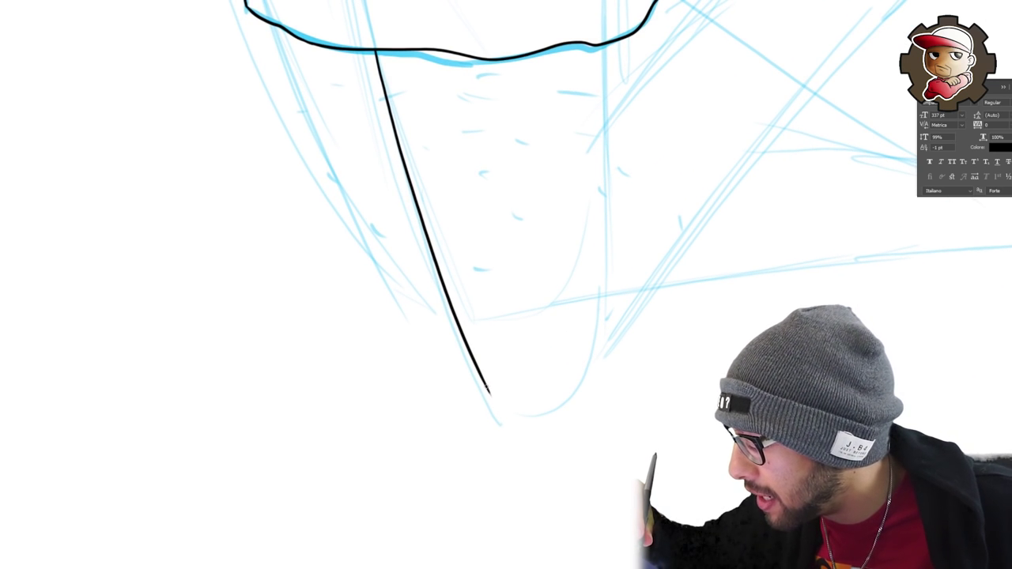
key("ctrl+z")
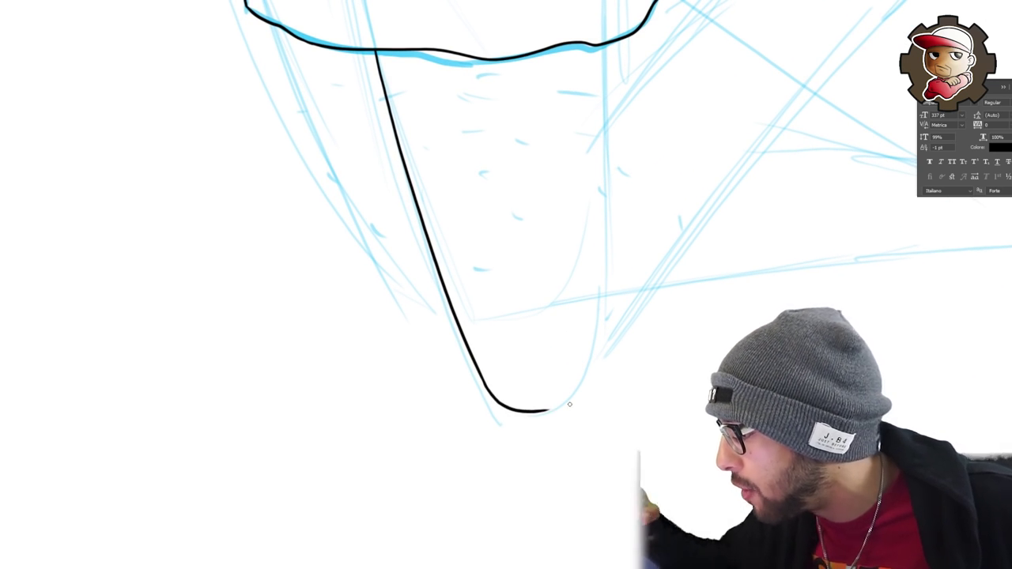
left_click_drag(637, 390, 660, 393)
left_click_drag(515, 413, 570, 354)
- Ink the near leg's long shin line from the knee up to the ankle
left_click_drag(640, 316, 506, 416)
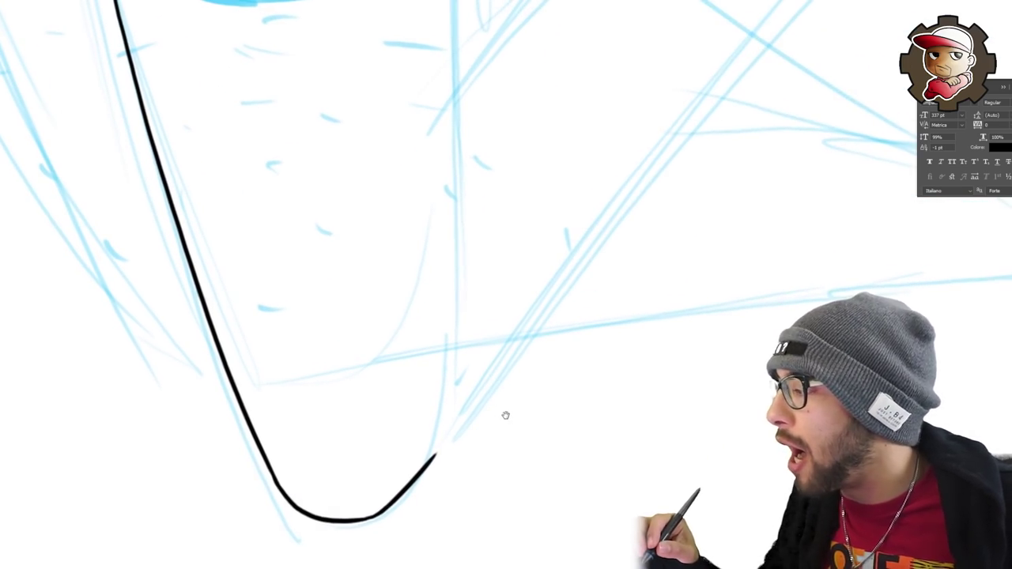
left_click_drag(582, 359, 559, 360)
left_click_drag(617, 343, 538, 426)
left_click_drag(427, 478, 755, 103)
mouse_move(761, 117)
left_mouse_down()
mouse_move(666, 268)
mouse_move(734, 190)
left_mouse_up()
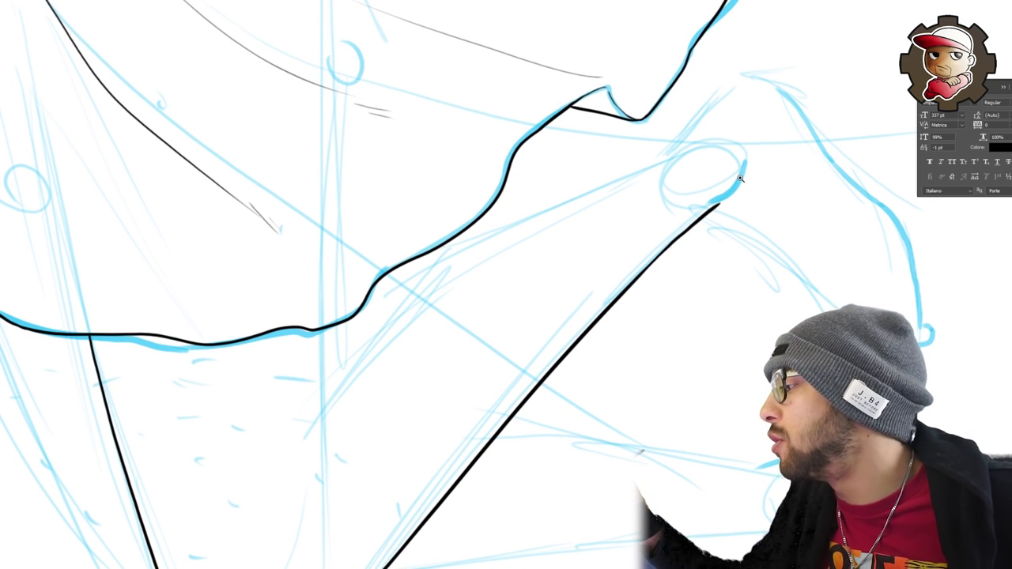
scroll(739, 179, "up", 2)
key("ctrl+z")
- Ink the near leg's ankle curve and heel, and the calf's upper edge running back under the skirt hem
left_click_drag(645, 264, 747, 154)
mouse_move(854, 123)
left_mouse_down()
mouse_move(885, 163)
mouse_move(806, 218)
left_mouse_up()
mouse_move(575, 244)
left_mouse_down()
mouse_move(821, 171)
mouse_move(766, 146)
left_mouse_up()
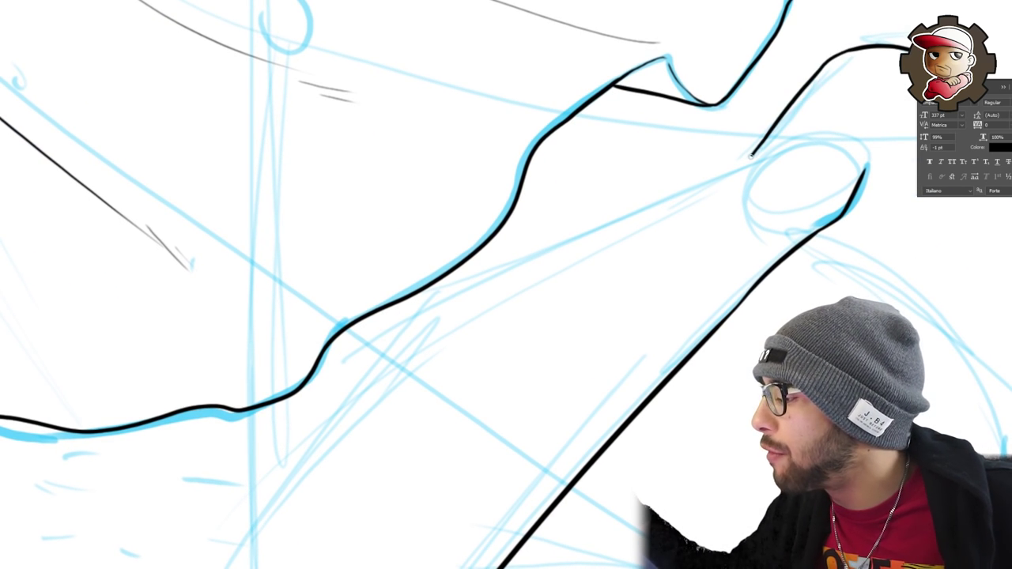
left_click_drag(519, 262, 389, 335)
left_click_drag(567, 353, 676, 295)
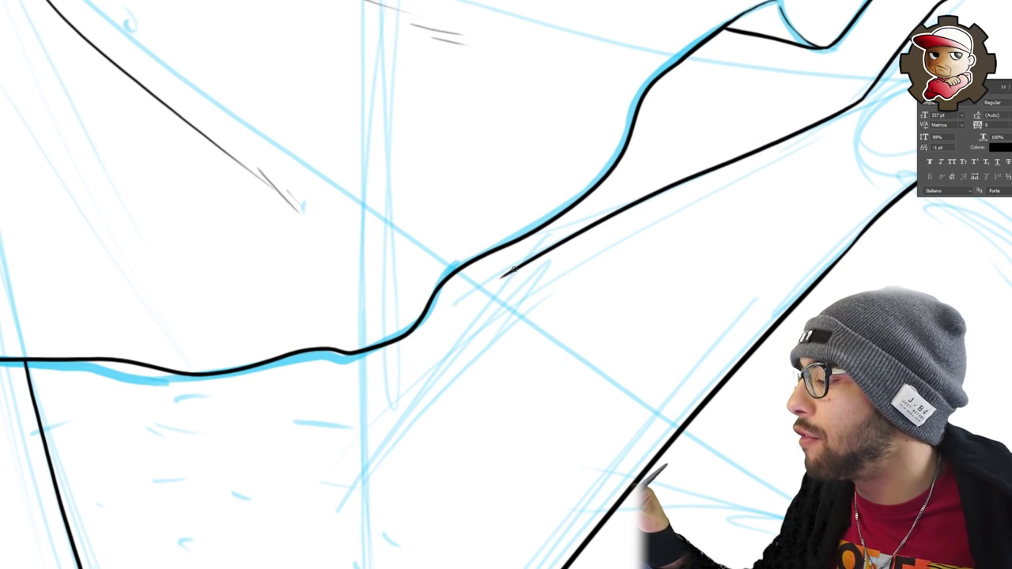
left_click_drag(532, 334, 613, 257)
key("ctrl+z")
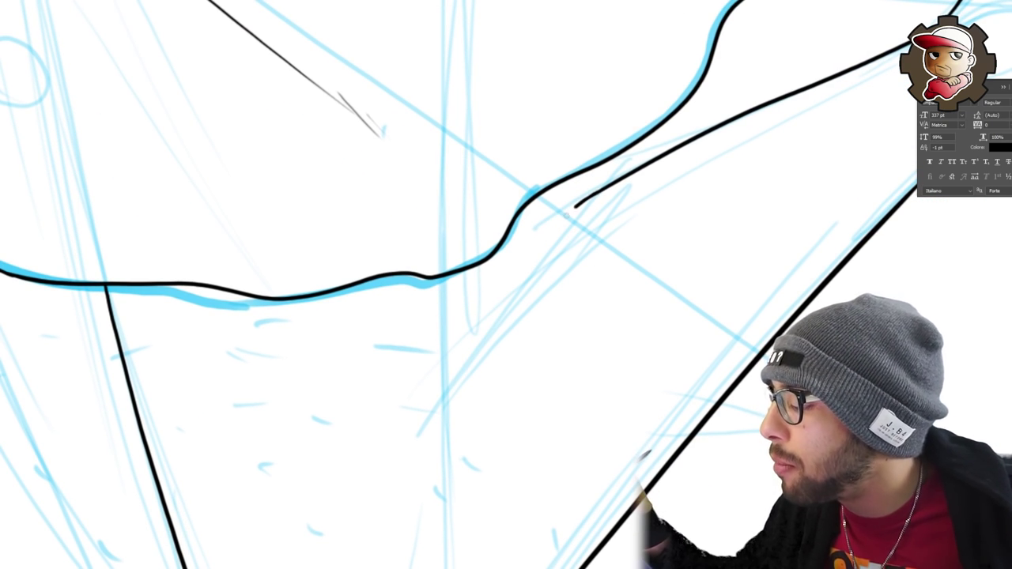
- Ink the back edge of the near thigh from the hem toward the knee and erase the calf line's overshoot across it
left_click_drag(509, 377, 508, 440)
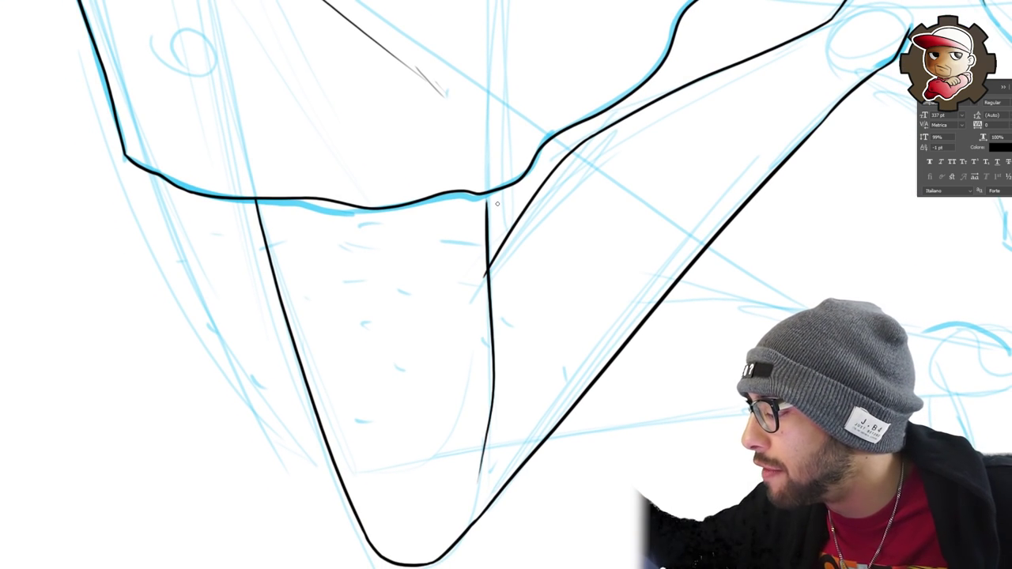
scroll(498, 204, "up", 3)
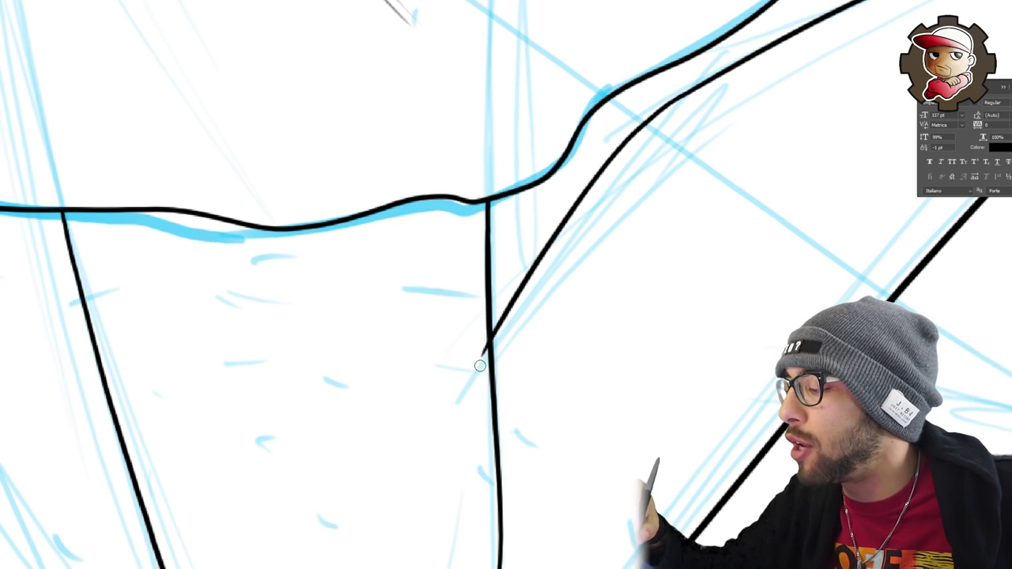
scroll(482, 354, "down", 3)
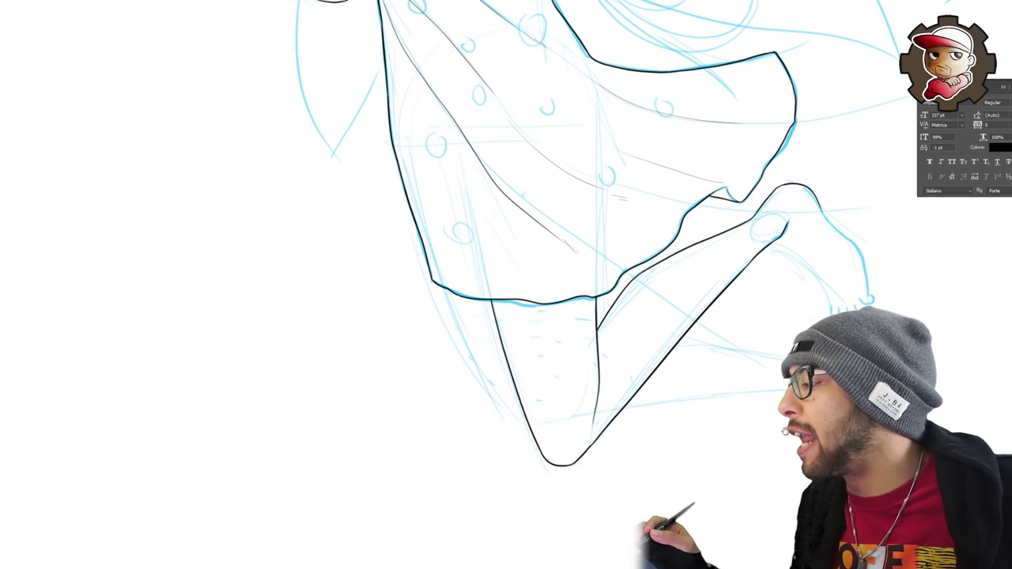
- Ink the near leg's foot, including the sole, the instep and the small rounded toes
scroll(711, 395, "down", 3)
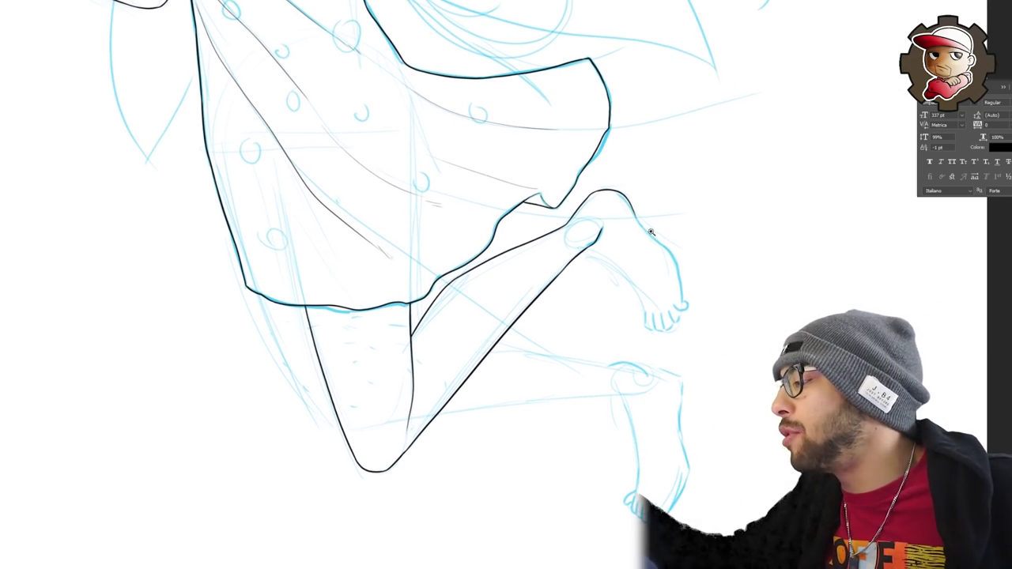
scroll(651, 226, "up", 4)
left_click_drag(598, 149, 516, 72)
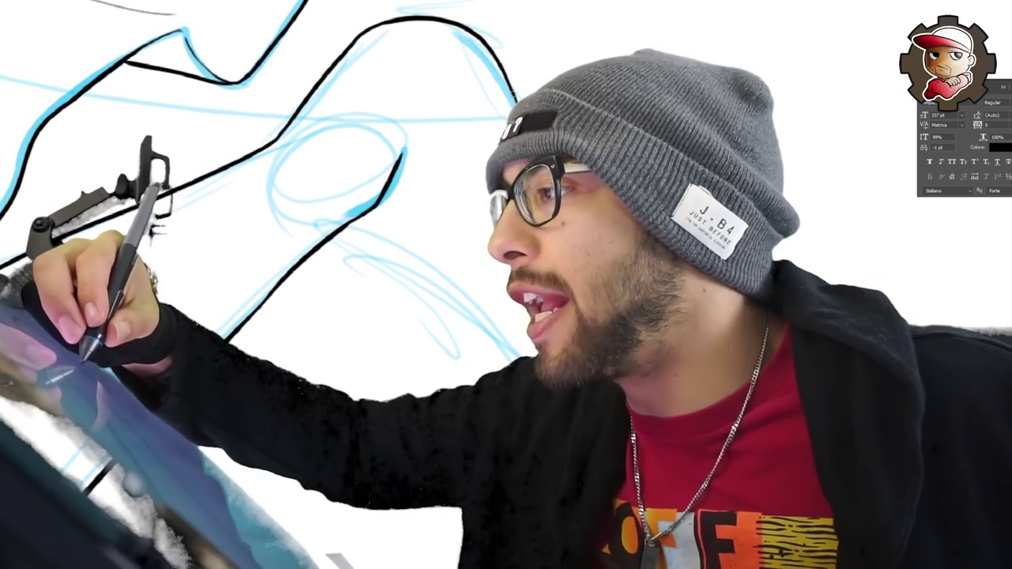
left_click_drag(348, 229, 517, 357)
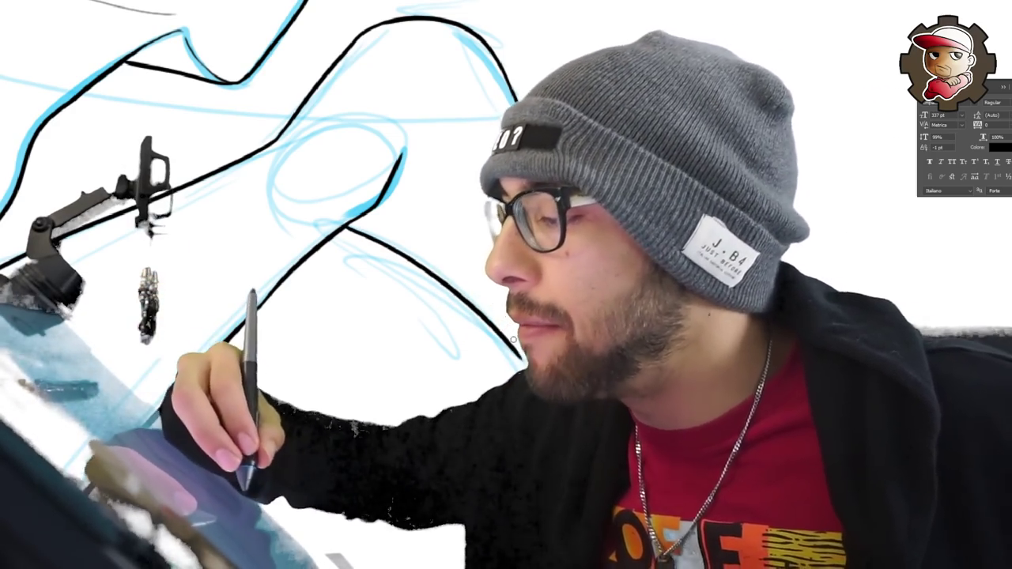
key("ctrl+z")
mouse_move(347, 229)
left_mouse_down()
mouse_move(424, 273)
mouse_move(496, 341)
mouse_move(524, 384)
left_mouse_up()
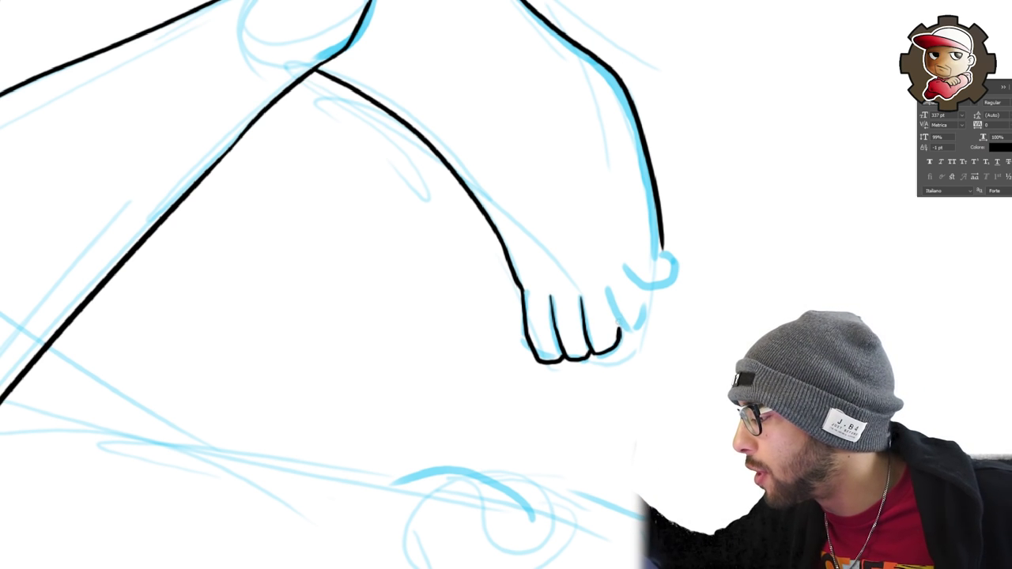
left_click_drag(609, 302, 619, 323)
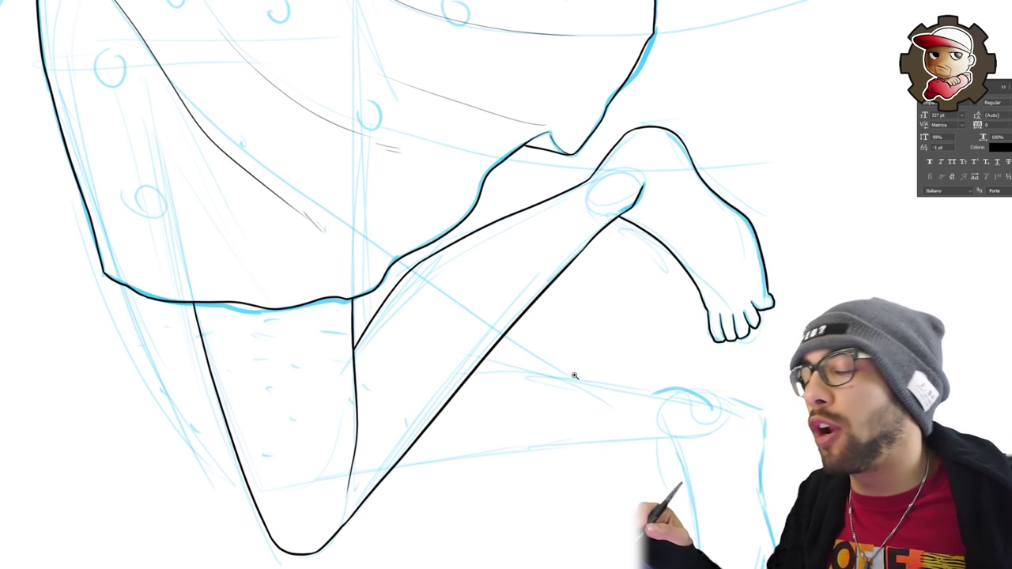
mouse_move(641, 394)
left_mouse_down()
mouse_move(714, 328)
mouse_move(748, 324)
left_mouse_up()
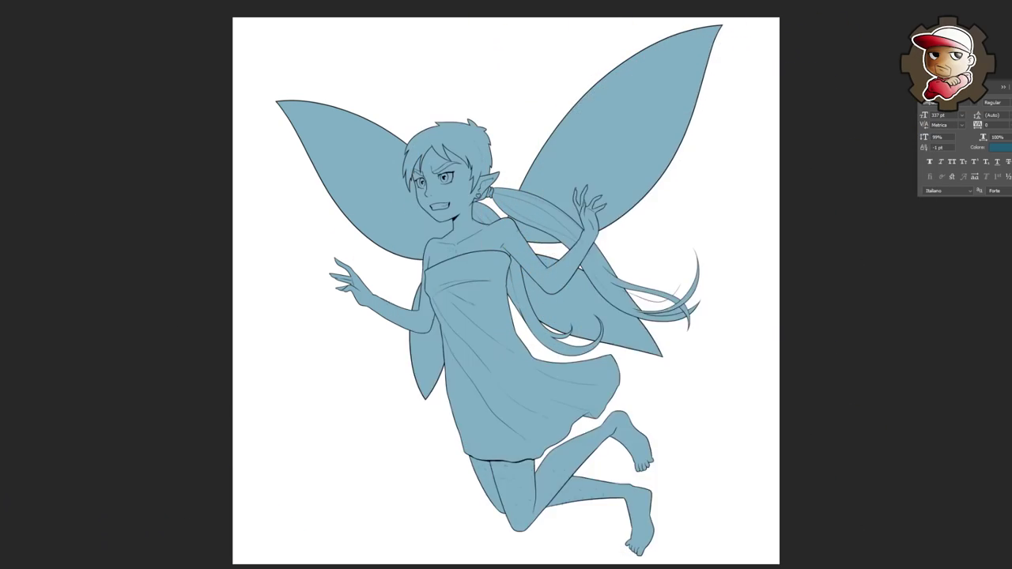
- Paint cream light over the blue base on the left wings and along the upper edge of the lowered forearm
left_click_drag(372, 186, 376, 229)
left_click_drag(369, 143, 379, 225)
scroll(503, 361, "up", 1)
left_click_drag(398, 308, 424, 381)
scroll(400, 282, "up", 3)
left_click_drag(316, 289, 386, 322)
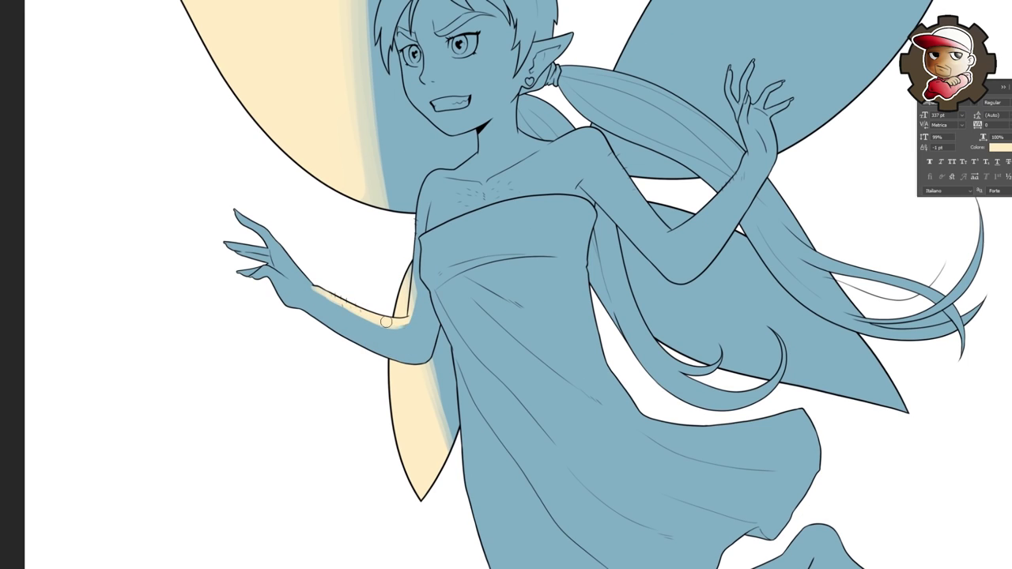
- Paint cream light on the hands, shoulder, upper dress folds, raised forearm, face and front hair locks
left_click_drag(475, 237, 430, 305)
left_click_drag(455, 273, 383, 338)
left_click_drag(474, 364, 424, 301)
left_click_drag(355, 308, 450, 482)
left_click_drag(411, 237, 533, 373)
left_click_drag(431, 231, 473, 291)
mouse_move(597, 279)
left_mouse_down()
mouse_move(664, 294)
mouse_move(468, 241)
left_mouse_up()
left_click_drag(641, 281, 570, 354)
left_click_drag(443, 237, 618, 341)
left_click_drag(528, 295, 542, 290)
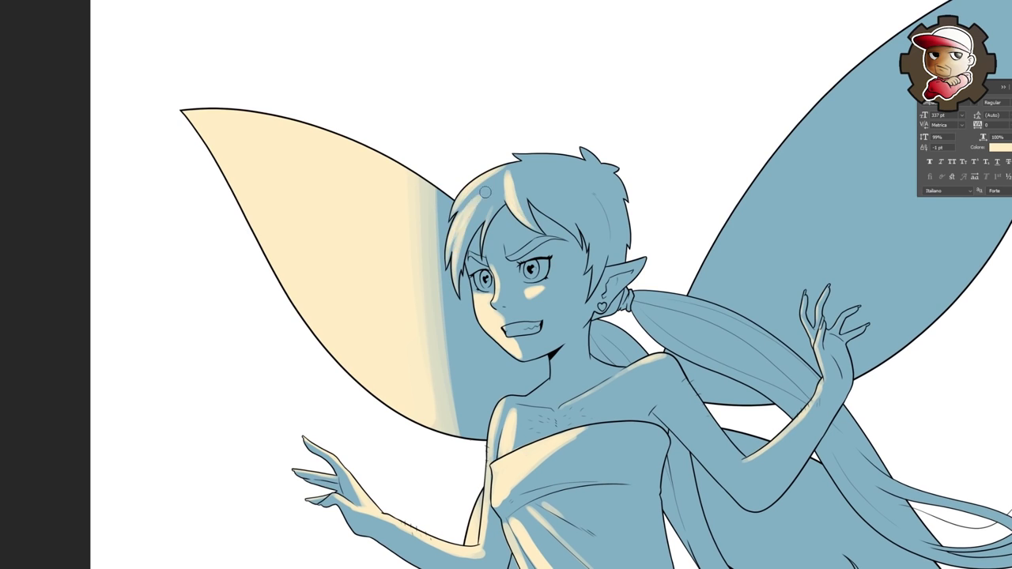
- Paint cream highlights along the hair, ponytail and long dress folds, and a soft cream area on the upper right wing
left_click_drag(486, 192, 465, 237)
scroll(474, 253, "down", 1)
left_click_drag(474, 316, 501, 251)
mouse_move(506, 294)
left_mouse_down()
mouse_move(593, 325)
mouse_move(711, 348)
left_mouse_up()
scroll(553, 316, "up", 2)
scroll(752, 357, "down", 3)
left_click_drag(593, 170, 617, 277)
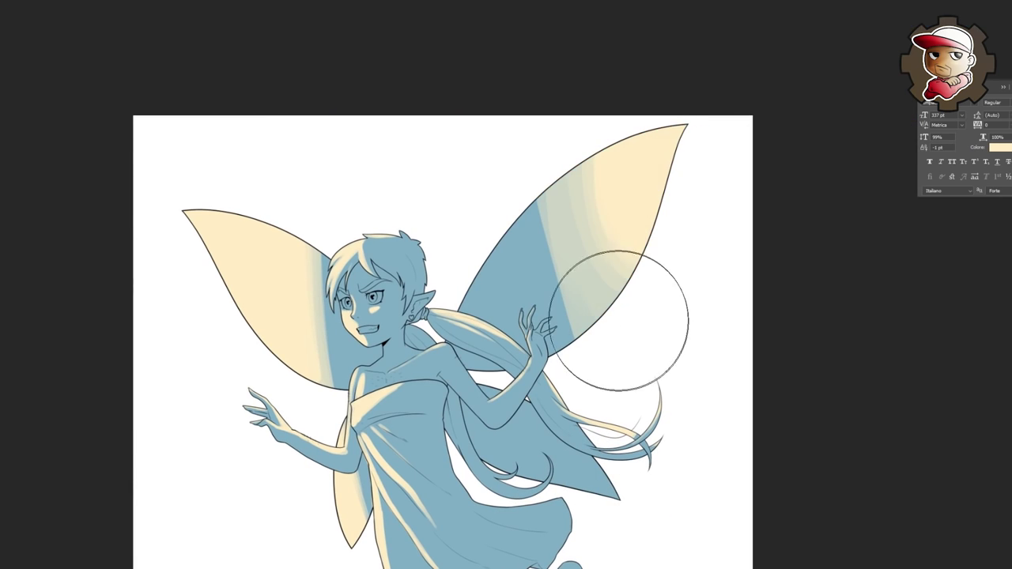
- Paint cream light on the lower right wing, the thighs and both feet, leaving blue shadow areas
left_click_drag(565, 478, 538, 459)
key("ctrl+d")
scroll(553, 395, "up", 2)
left_click_drag(554, 474, 569, 237)
left_click_drag(482, 438, 524, 517)
left_click_drag(686, 461, 720, 509)
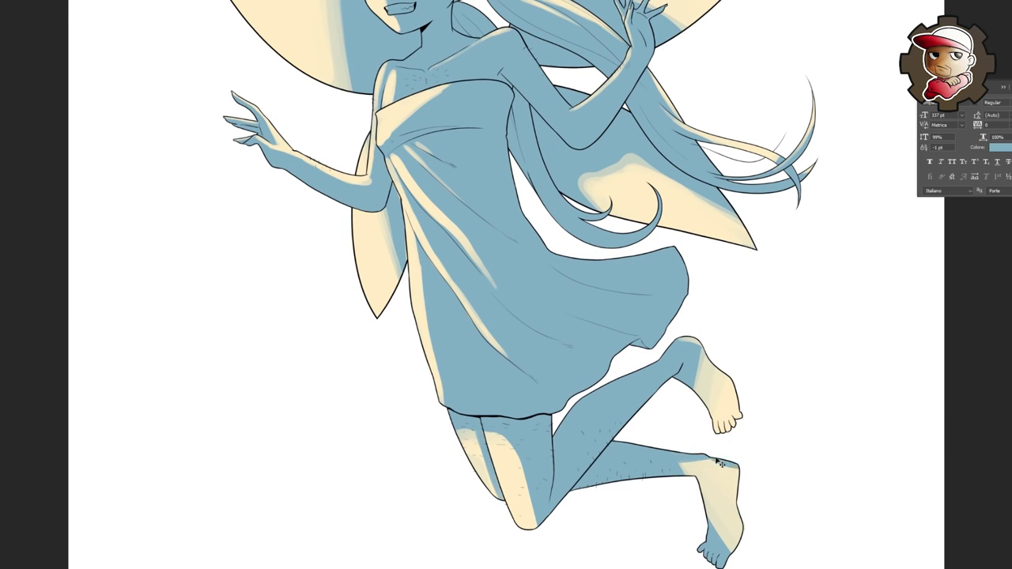
- Adjust the hue and saturation of the painted figure, turning its blue shadows grey-green
left_click_drag(514, 142, 482, 475)
key("ctrl+0")
key("ctrl+u")
key("Return")
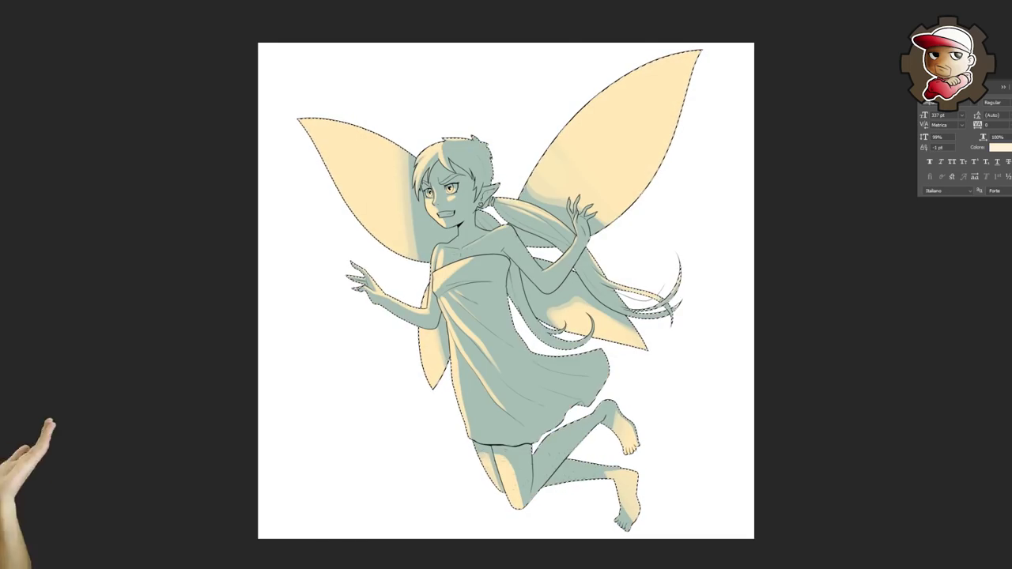
- Colour the short hair and both eyebrows dark slate grey, matching the reference picture of Eren
scroll(441, 142, "up", 5)
left_click_drag(632, 213, 581, 297)
left_click_drag(546, 198, 494, 340)
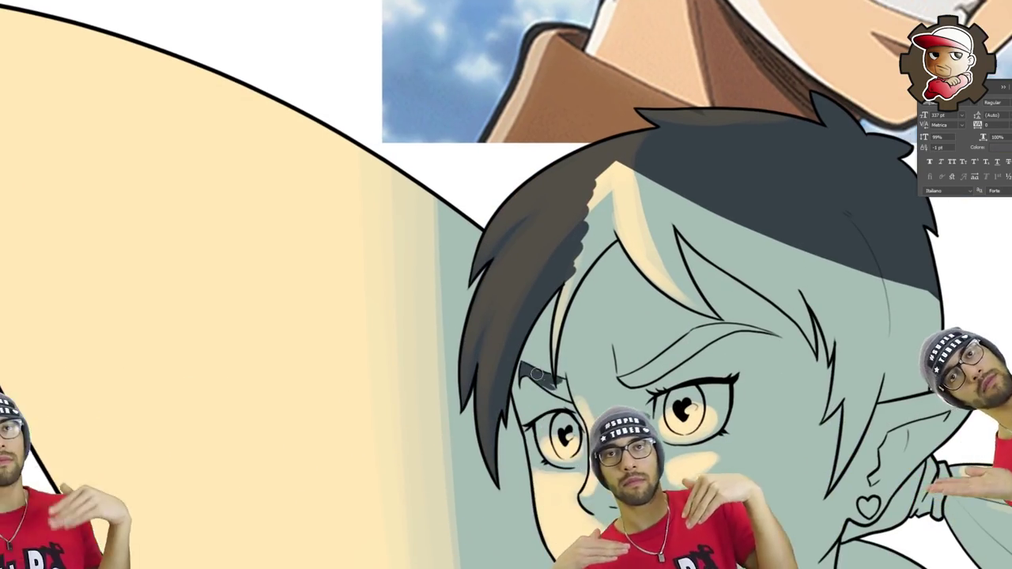
left_click_drag(585, 190, 528, 276)
scroll(528, 276, "up", 2)
left_click_drag(332, 103, 466, 316)
mouse_move(505, 214)
left_mouse_down()
mouse_move(598, 282)
mouse_move(689, 419)
left_mouse_up()
left_click_drag(752, 333, 701, 261)
mouse_move(743, 316)
left_mouse_down()
mouse_move(698, 252)
mouse_move(478, 368)
left_mouse_up()
- Colour the upper ponytail dark slate grey, tracing carefully along its edges behind the raised arm
left_click_drag(67, 395, 316, 304)
left_click_drag(632, 514, 567, 135)
left_click(585, 187)
mouse_move(399, 288)
left_mouse_down()
mouse_move(530, 186)
mouse_move(734, 355)
left_mouse_up()
left_click_drag(184, 350, 418, 384)
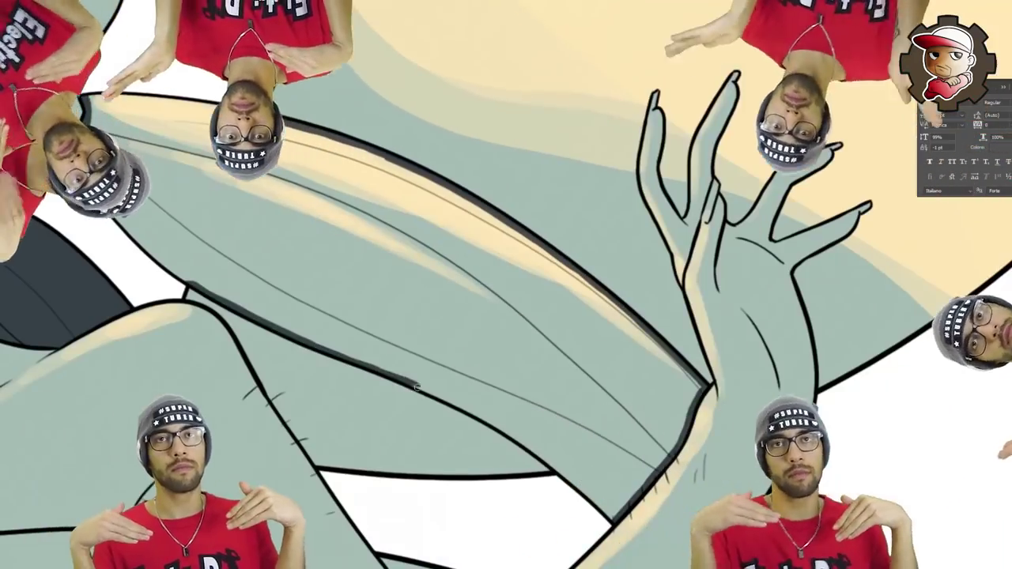
left_click_drag(663, 261, 579, 399)
- Colour the lower hair strand between the dress and the wing dark slate grey, following its outline
left_click_drag(406, 271, 537, 409)
left_click_drag(361, 48, 499, 401)
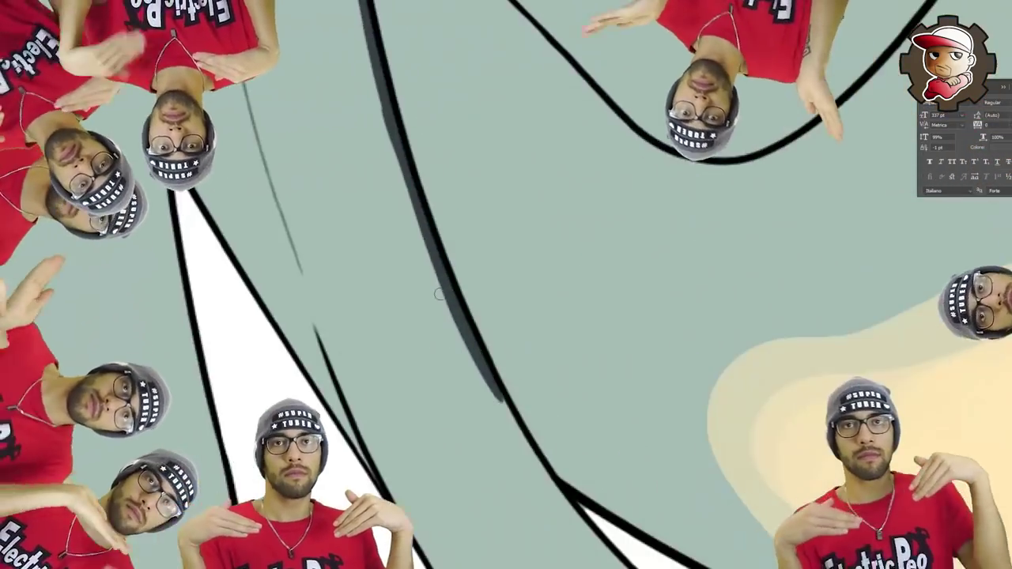
left_click_drag(406, 271, 320, 338)
scroll(759, 423, "down", 5)
scroll(759, 423, "up", 3)
scroll(477, 176, "up", 5)
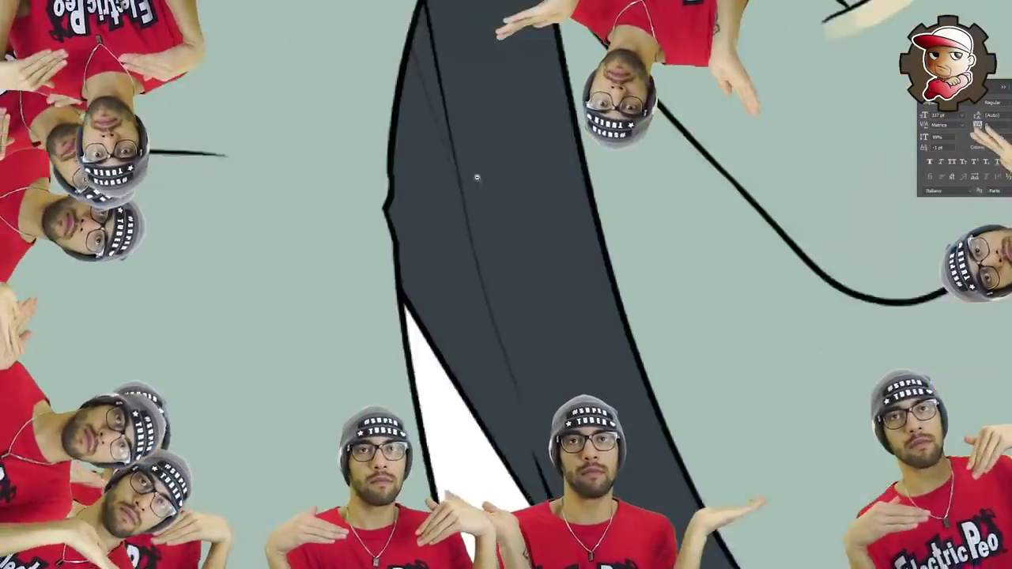
scroll(476, 176, "down", 5)
scroll(266, 296, "up", 5)
- Colour the eyes with pale blue whites and green irises around the heart-shaped pupils
left_click_drag(636, 289, 650, 357)
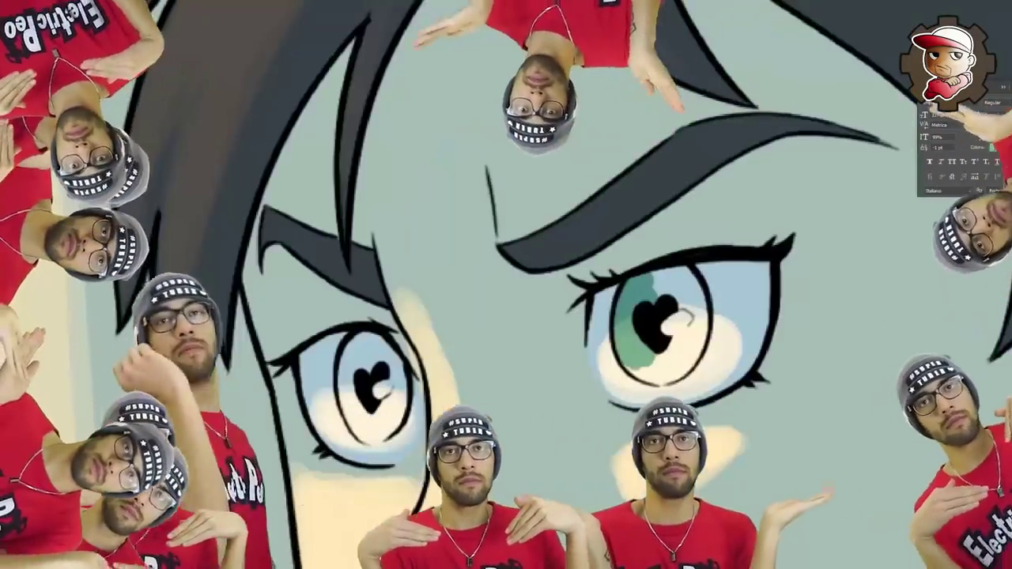
left_click_drag(702, 245, 731, 309)
scroll(545, 381, "down", 5)
key("ctrl+d")
- Colour the dress light blue and paint pale round spots across it
scroll(671, 322, "down", 5)
scroll(615, 335, "up", 4)
left_click_drag(602, 348, 388, 225)
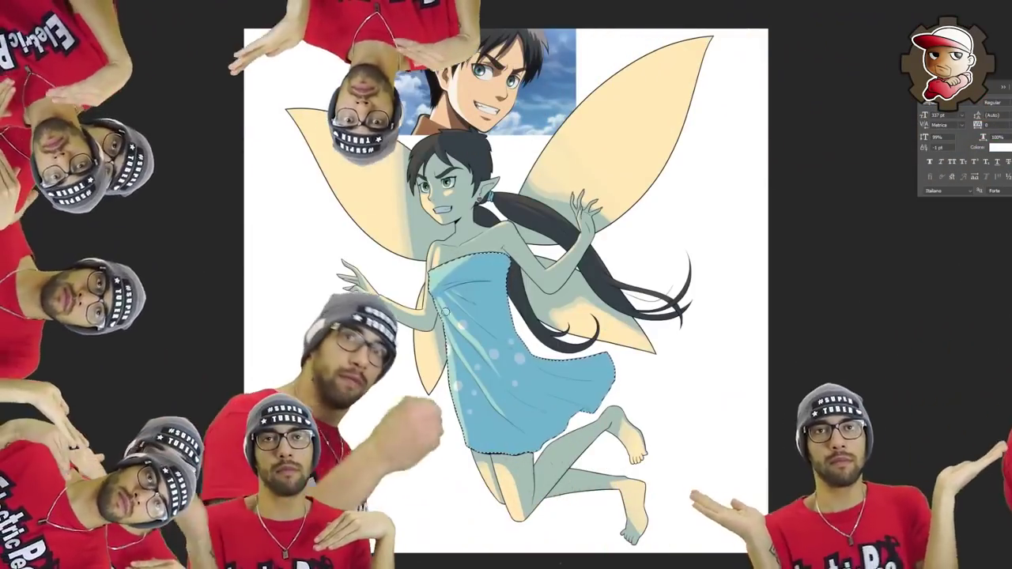